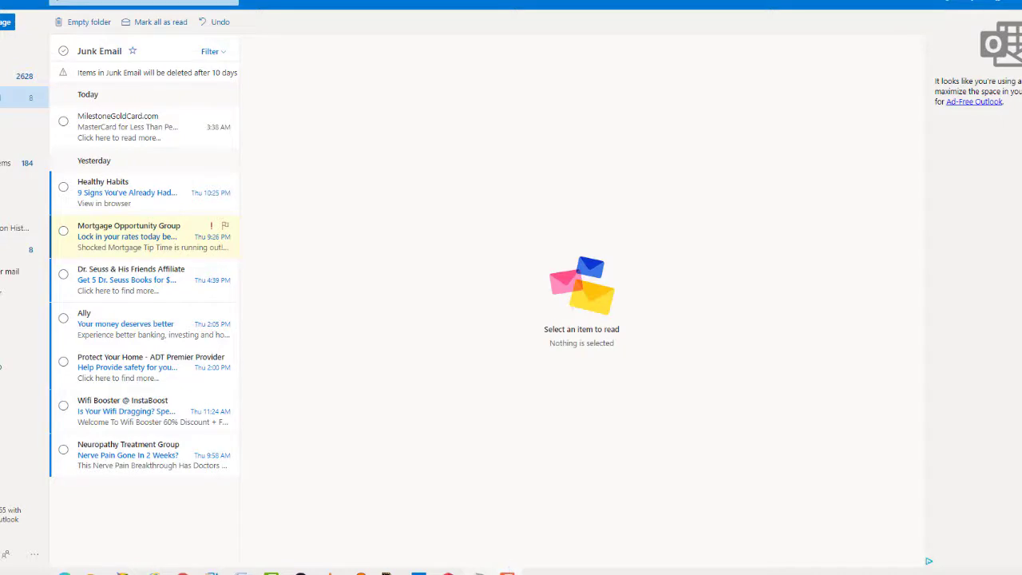
- Check the Notepad domain list, minimize it, and open the MilestoneGoldCard.com junk message
{"action": "left_click", "coordinate": [479, 571]}
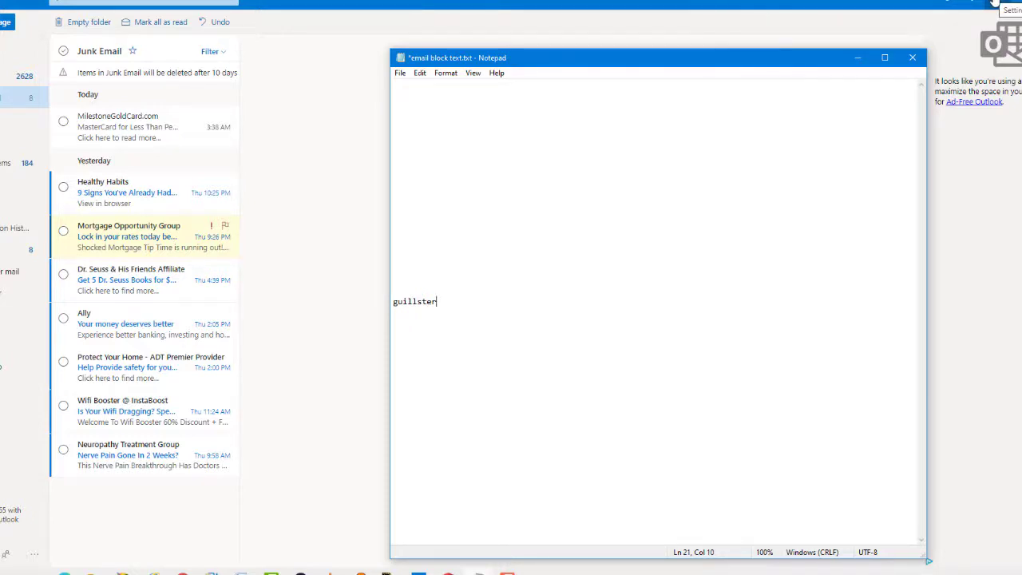
{"action": "left_click", "coordinate": [857, 59]}
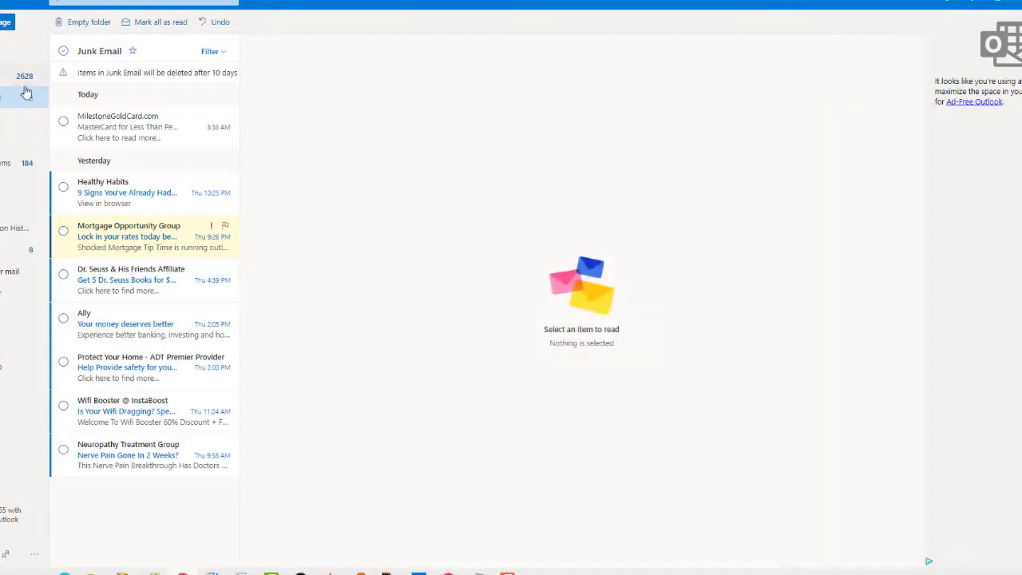
{"action": "left_click", "coordinate": [130, 132]}
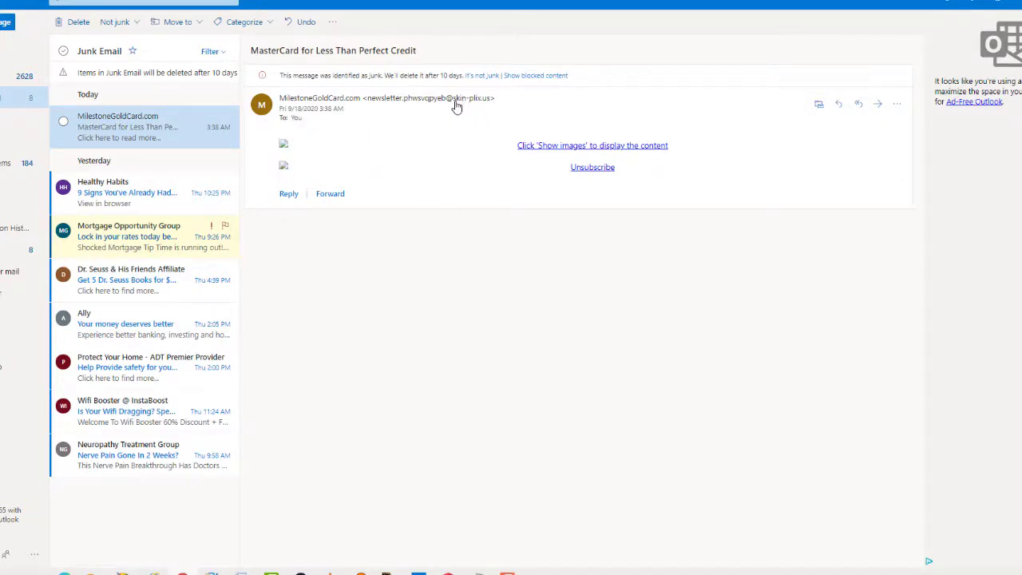
- Copy the sender domain skin-plix.us from the MilestoneGoldCard.com message
{"action": "left_click", "coordinate": [483, 106]}
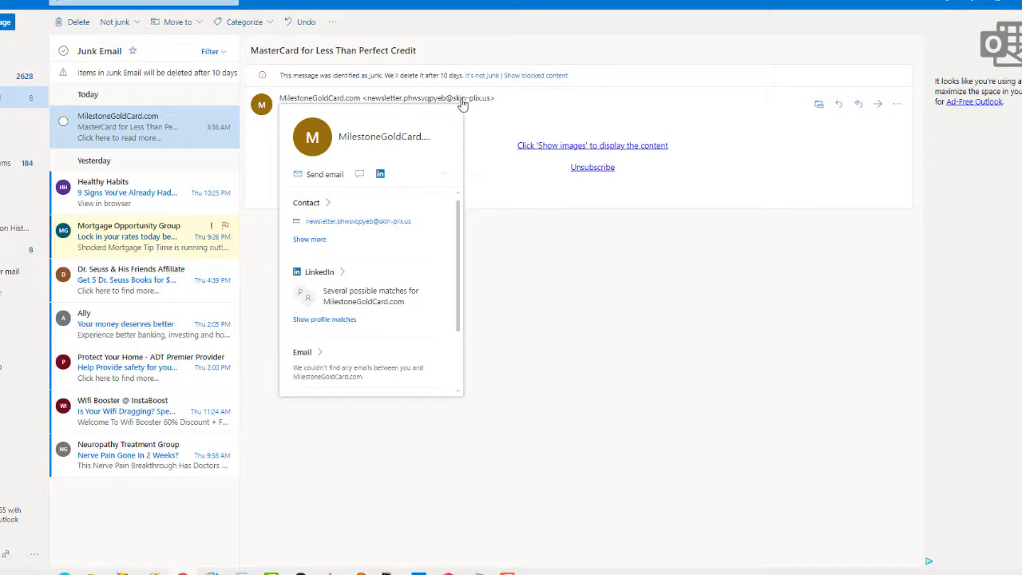
{"action": "left_click_drag", "start_coordinate": [490, 103], "coordinate": [455, 107]}
{"action": "left_click", "coordinate": [455, 106]}
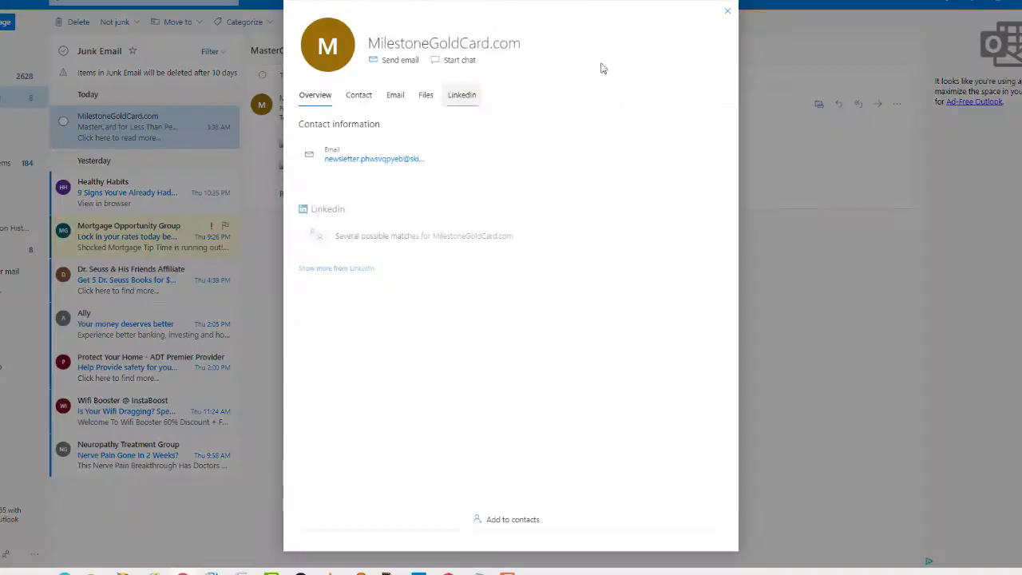
{"action": "left_click", "coordinate": [726, 14]}
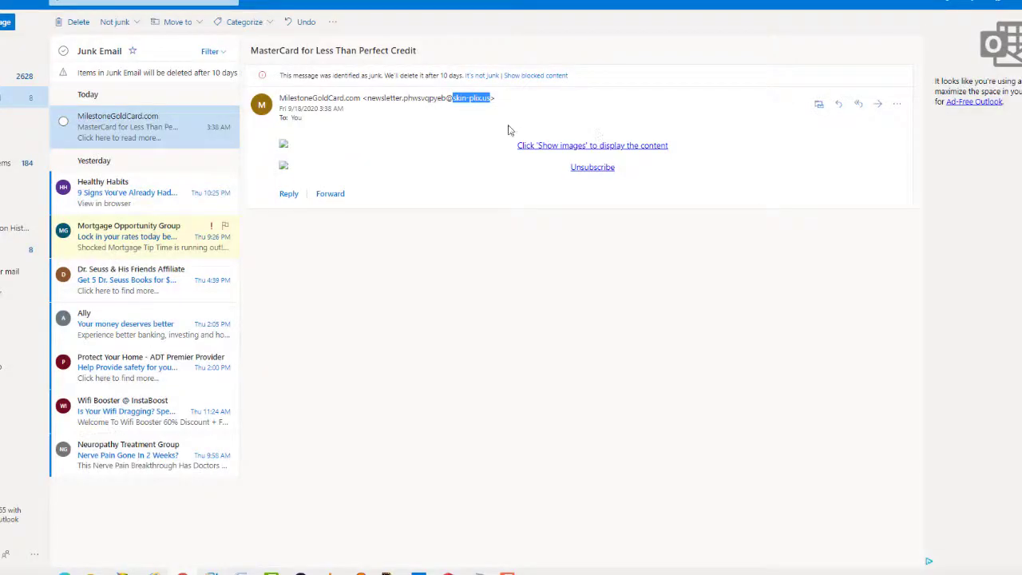
{"action": "right_click", "coordinate": [477, 103]}
{"action": "left_click", "coordinate": [483, 109]}
- Paste skin-plix.us at the top of the Notepad domain list on its own line
{"action": "key", "text": "alt+Tab"}
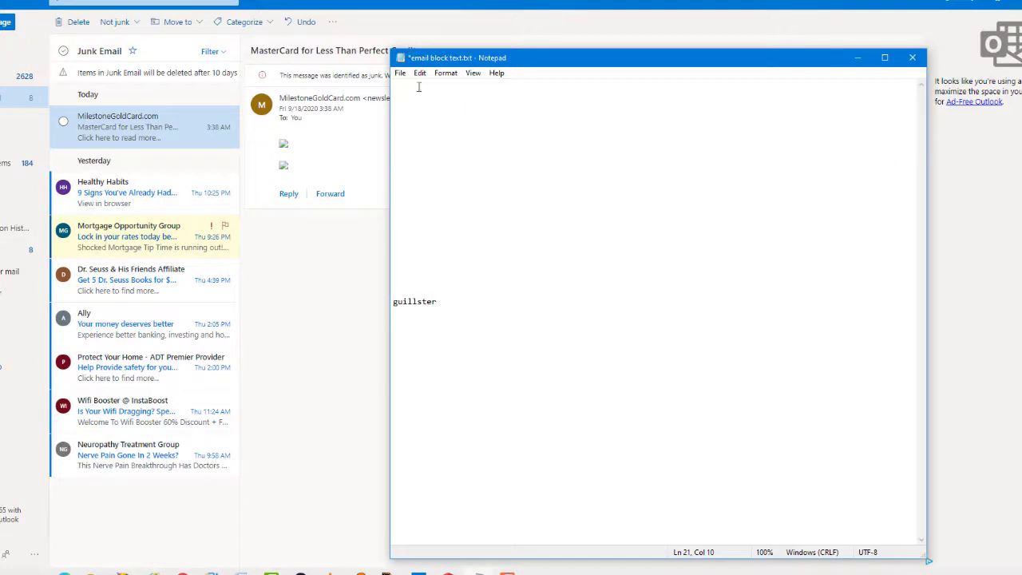
{"action": "left_click", "coordinate": [409, 85]}
{"action": "right_click", "coordinate": [408, 86]}
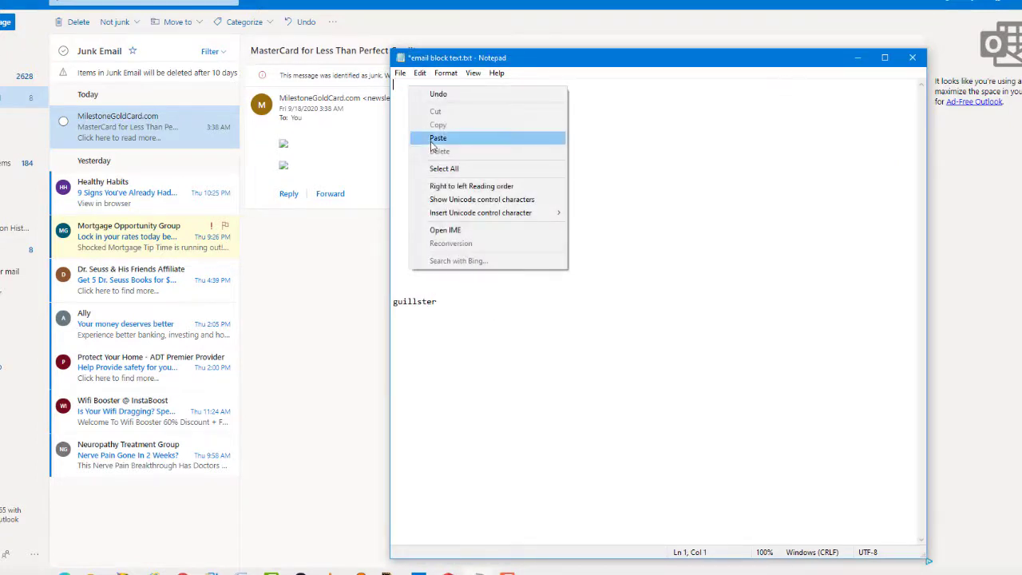
{"action": "left_click", "coordinate": [429, 138]}
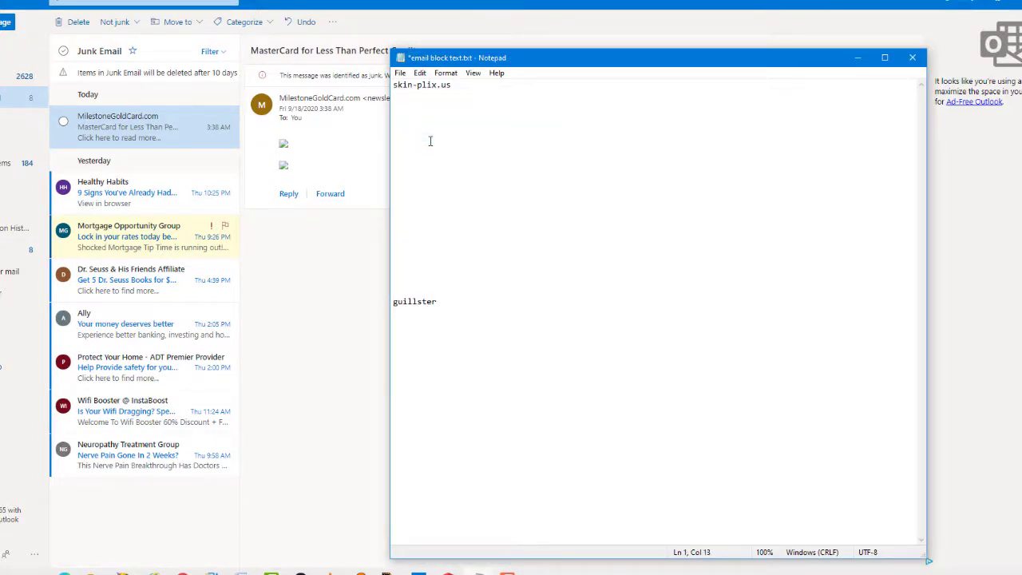
{"action": "key", "text": "Return"}
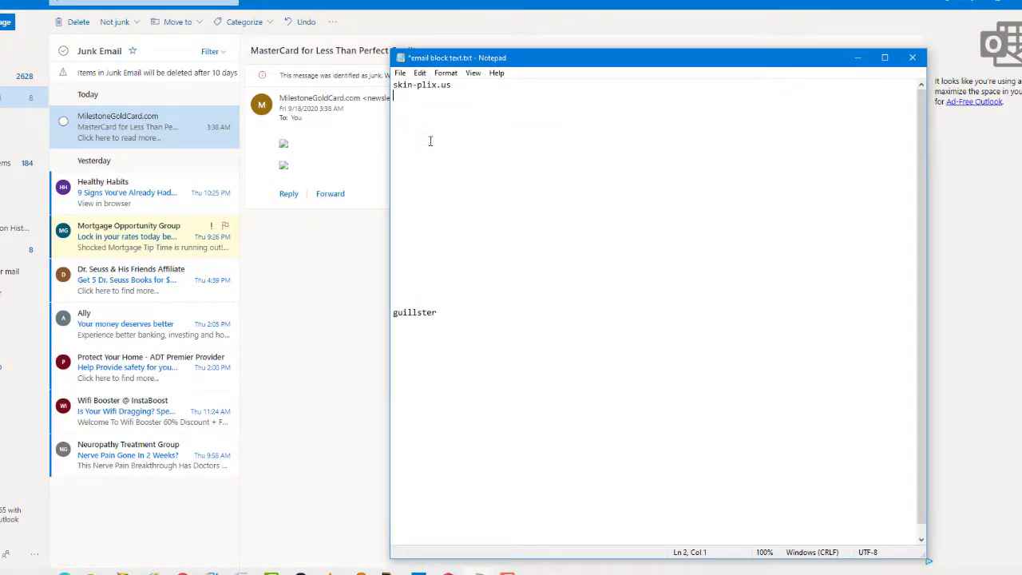
- Delete the MilestoneGoldCard.com message from Junk Email
{"action": "left_click", "coordinate": [857, 57]}
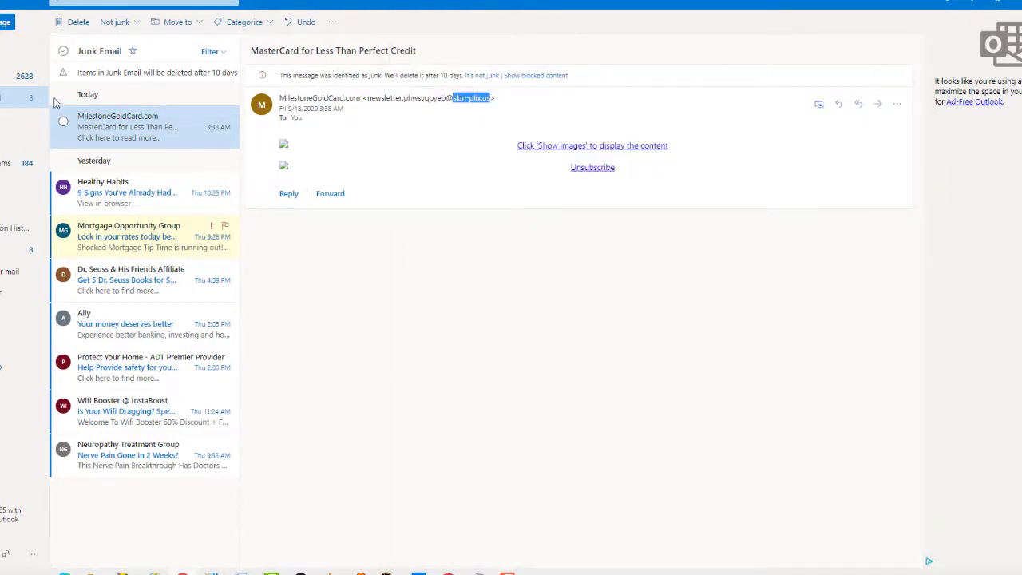
{"action": "left_click", "coordinate": [63, 122]}
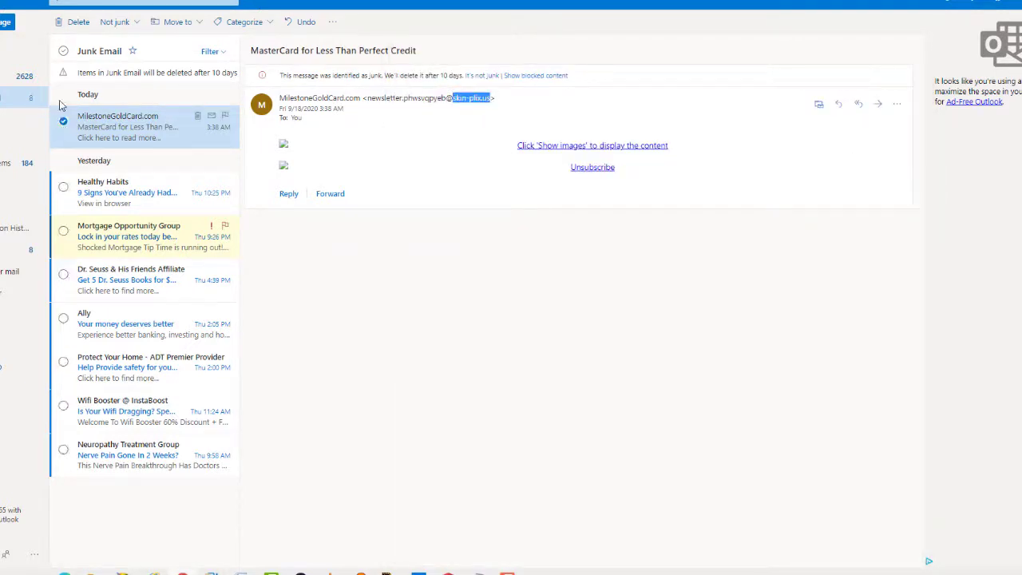
{"action": "left_click", "coordinate": [78, 23]}
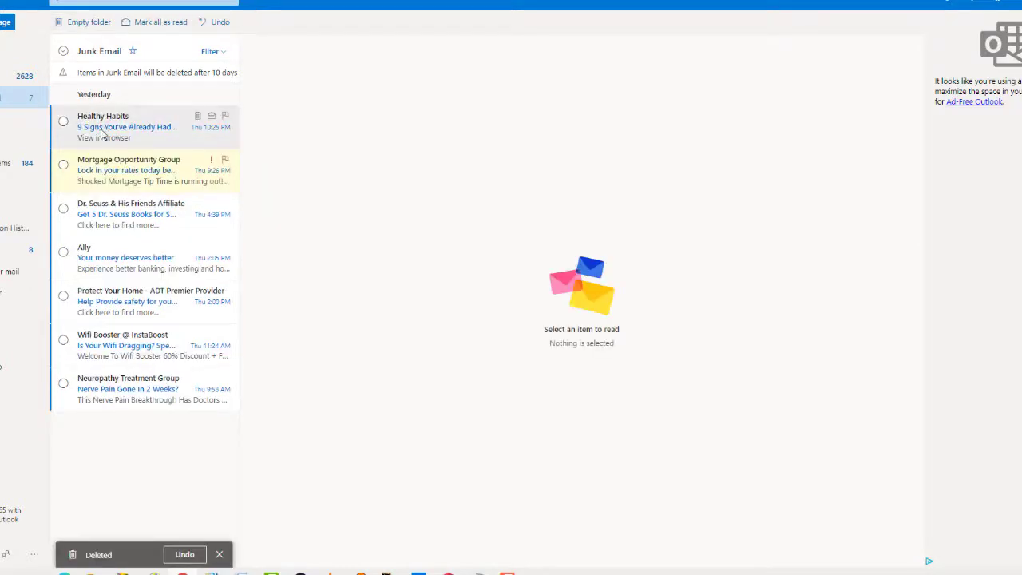
- Open the Healthy Habits junk message and copy its sender domain anglescan.com
{"action": "left_click", "coordinate": [102, 139]}
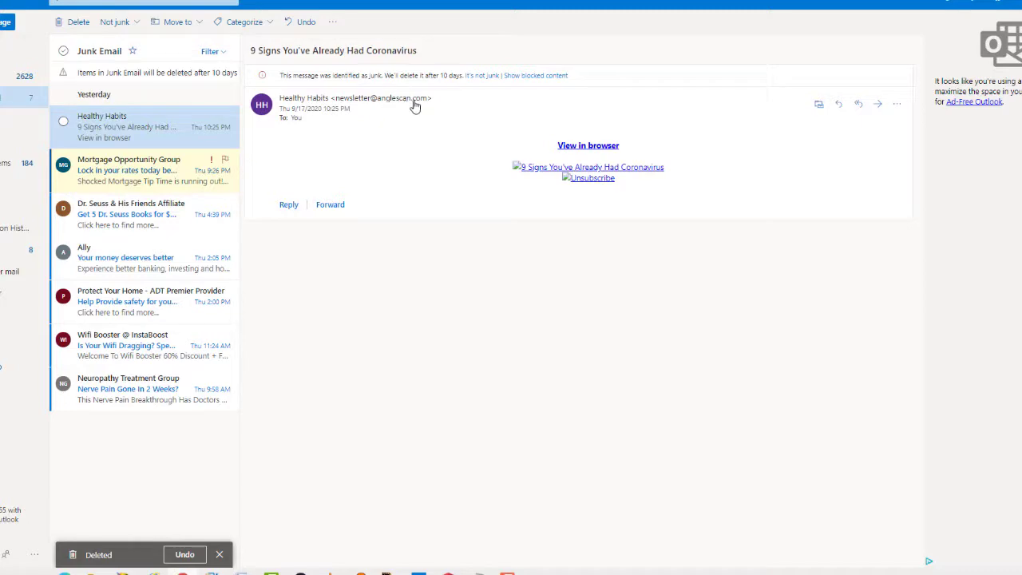
{"action": "left_click_drag", "start_coordinate": [427, 106], "coordinate": [378, 104]}
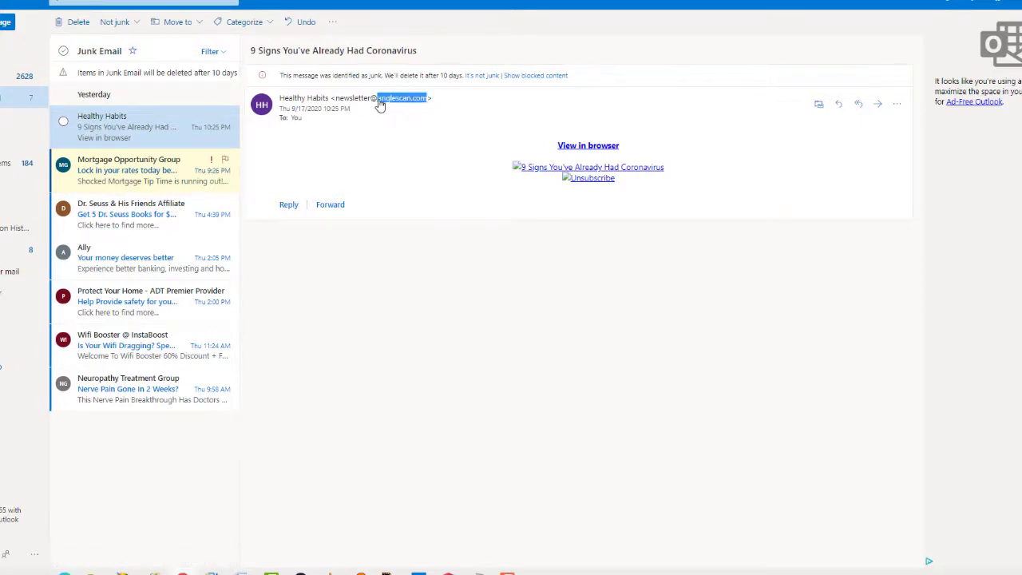
{"action": "left_click", "coordinate": [379, 105]}
{"action": "left_click", "coordinate": [727, 11]}
{"action": "right_click", "coordinate": [413, 105]}
{"action": "left_click", "coordinate": [434, 110]}
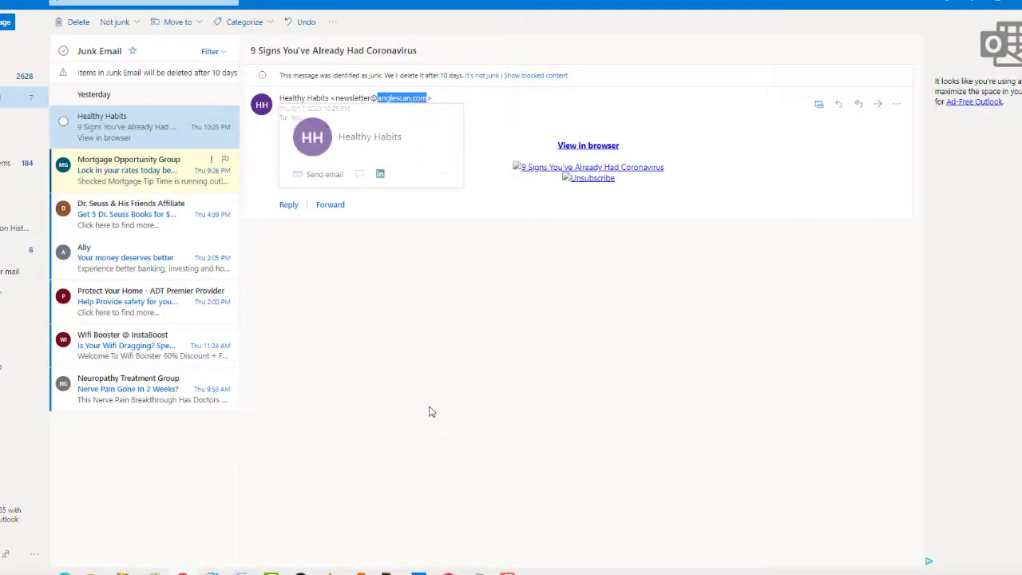
- Add anglescan.com to line 2 of the Notepad list and select the Healthy Habits message
{"action": "key", "text": "alt+Tab"}
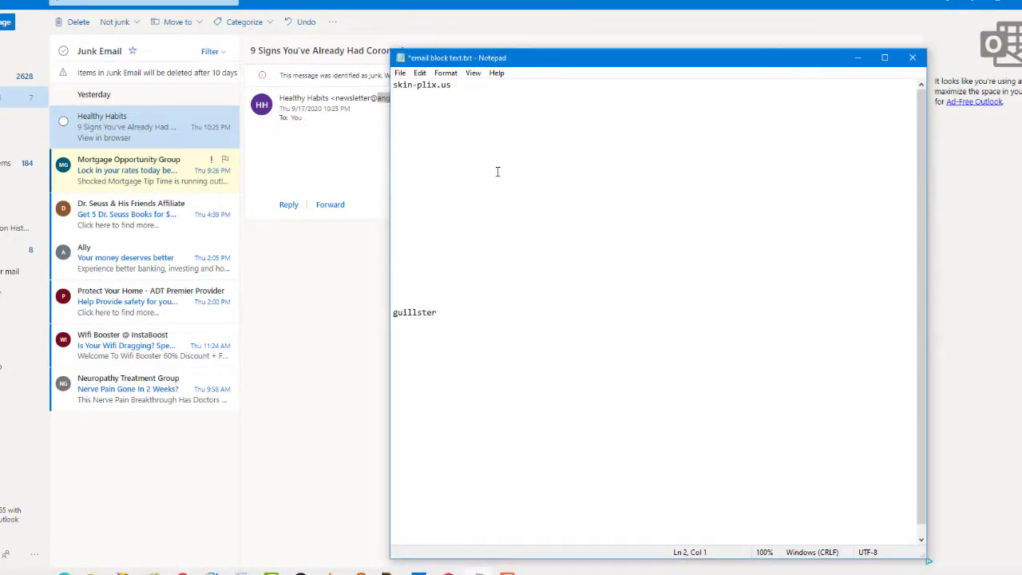
{"action": "key", "text": "ctrl+v"}
{"action": "key", "text": "Return"}
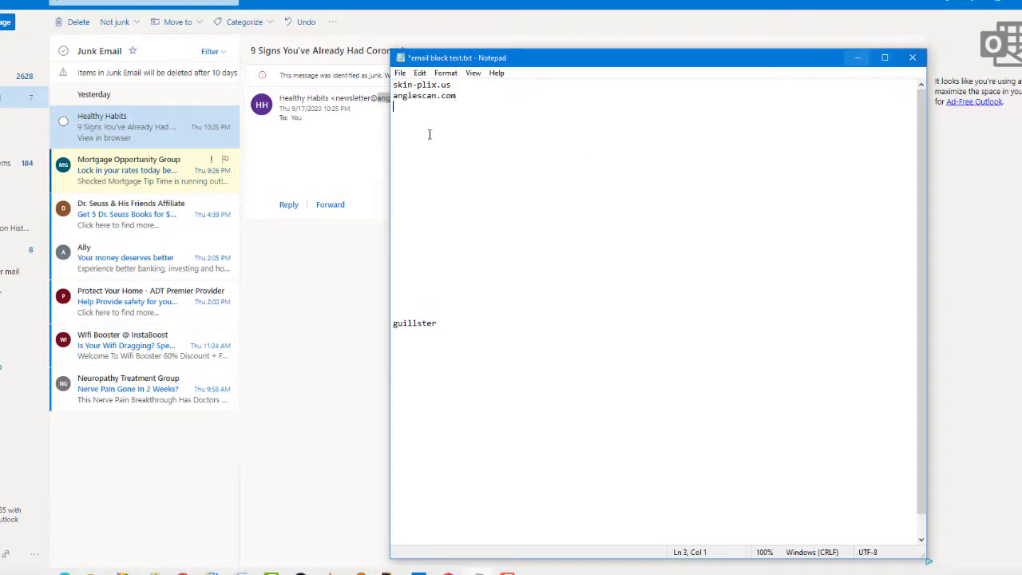
{"action": "left_click", "coordinate": [63, 123]}
- Delete the Healthy Habits message and copy the Mortgage Opportunity Group sender's domain
{"action": "left_click", "coordinate": [71, 23]}
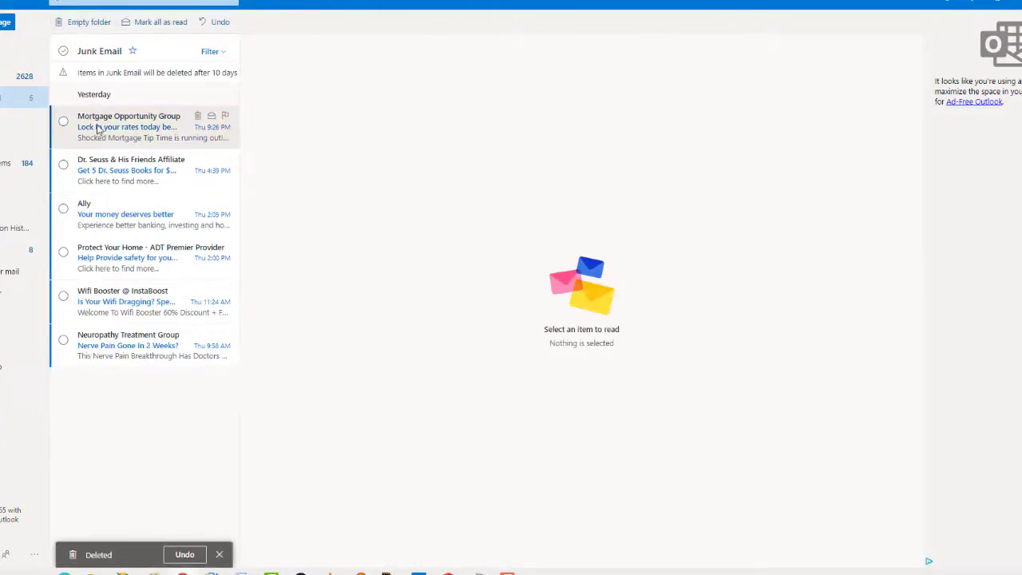
{"action": "left_click", "coordinate": [98, 128]}
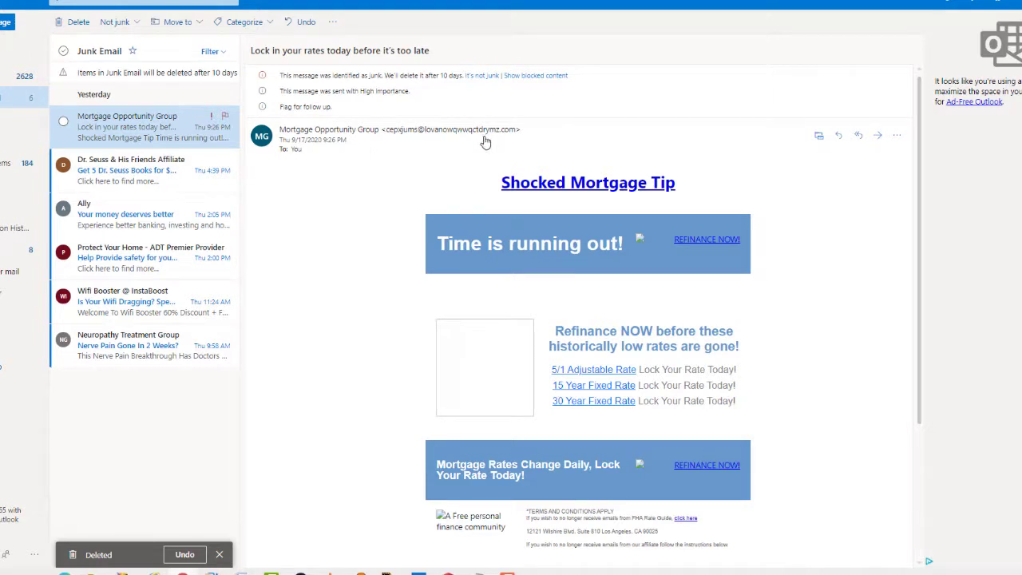
{"action": "left_click_drag", "start_coordinate": [516, 131], "coordinate": [431, 136]}
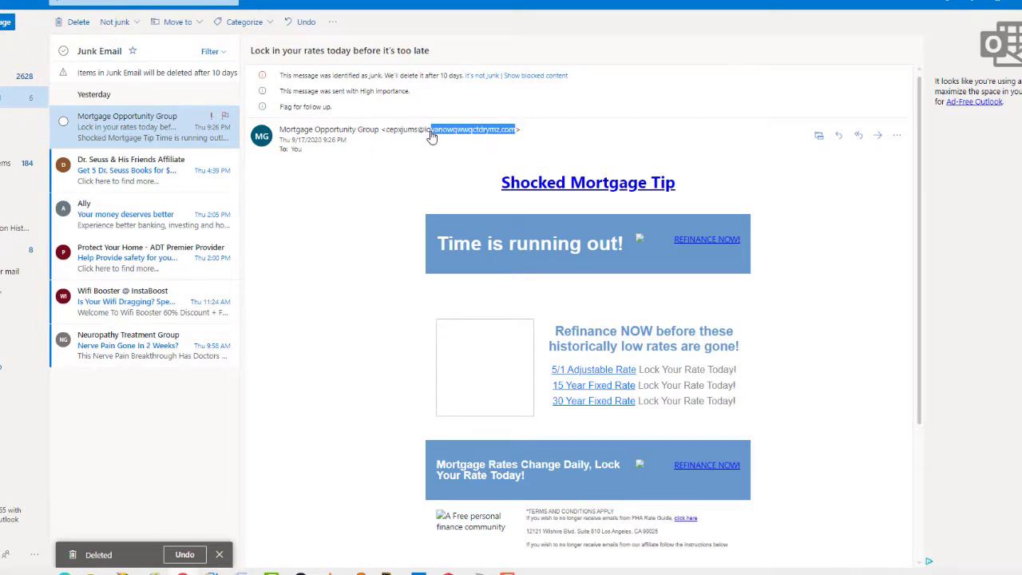
{"action": "left_click", "coordinate": [431, 134]}
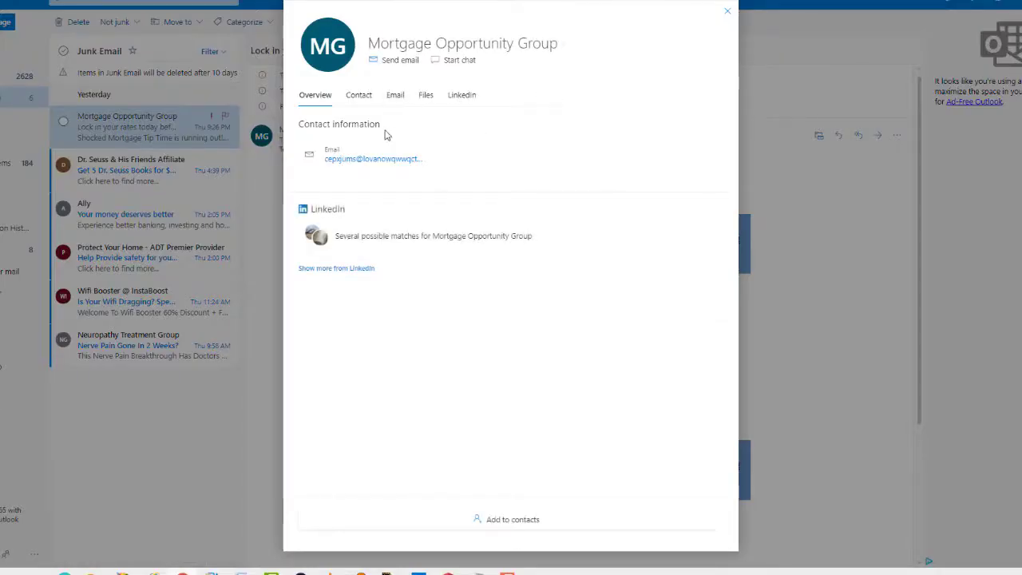
{"action": "left_click", "coordinate": [728, 11]}
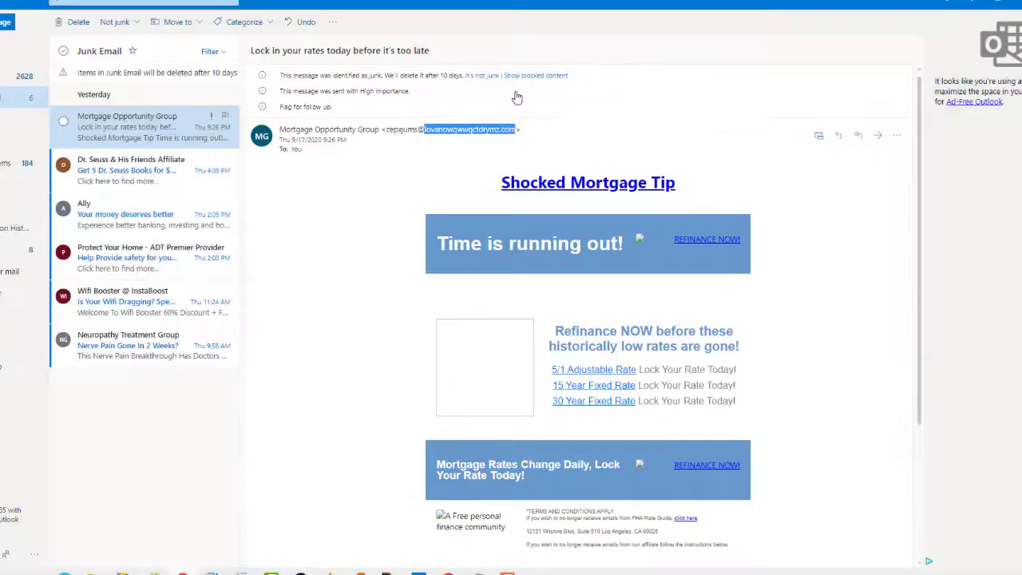
{"action": "right_click", "coordinate": [469, 134]}
{"action": "left_click", "coordinate": [483, 139]}
- Add lovanowqwwqctdrymz.com to line 3 of the Notepad list and delete the Mortgage Opportunity Group message
{"action": "key", "text": "alt+Tab"}
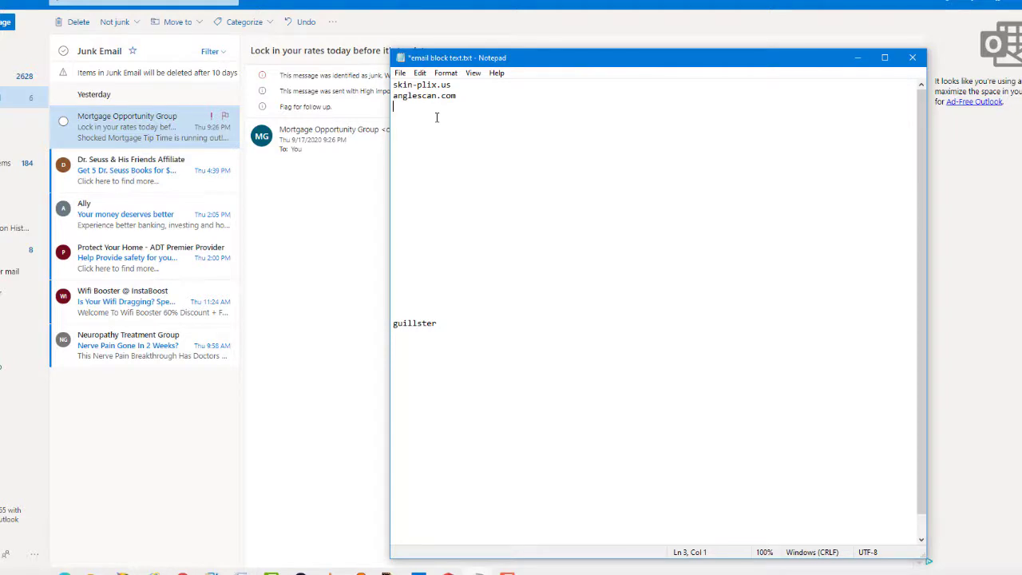
{"action": "key", "text": "ctrl+v"}
{"action": "key", "text": "Return"}
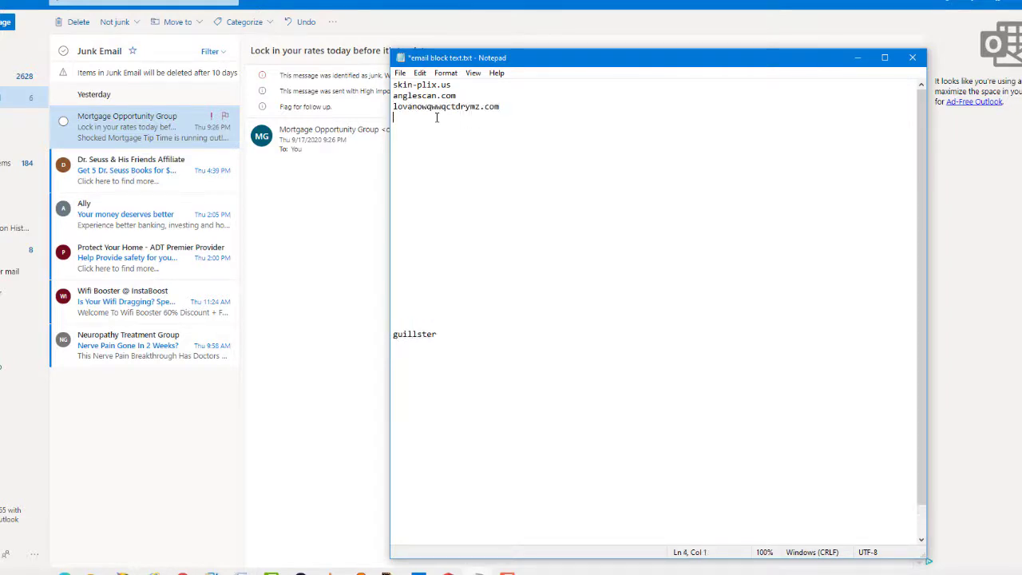
{"action": "left_click", "coordinate": [50, 114]}
{"action": "left_click", "coordinate": [79, 22]}
{"action": "left_click", "coordinate": [103, 125]}
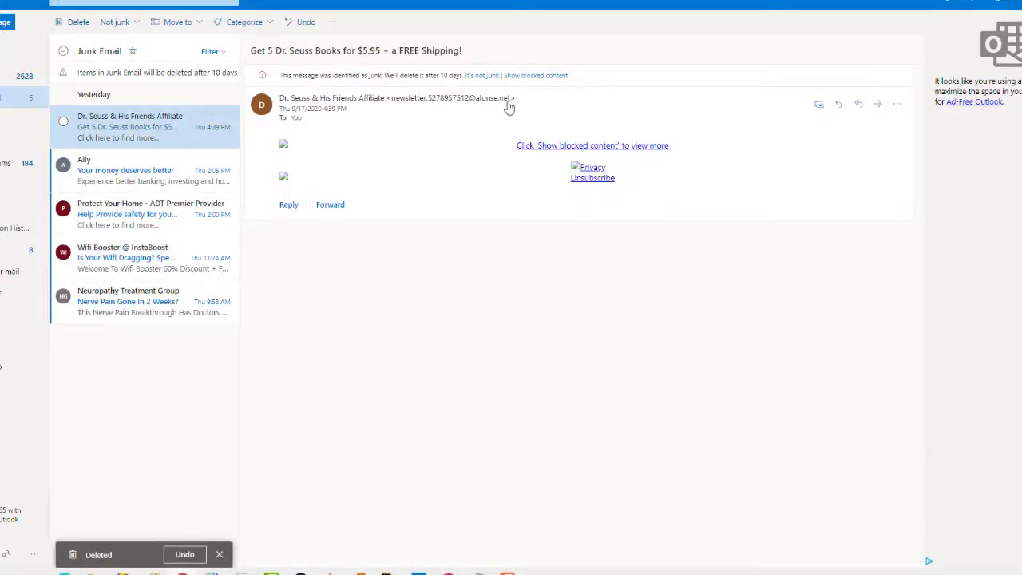
- Copy the Dr. Seuss sender domain alonse.net onto line 4 of the Notepad list
{"action": "left_click", "coordinate": [479, 101]}
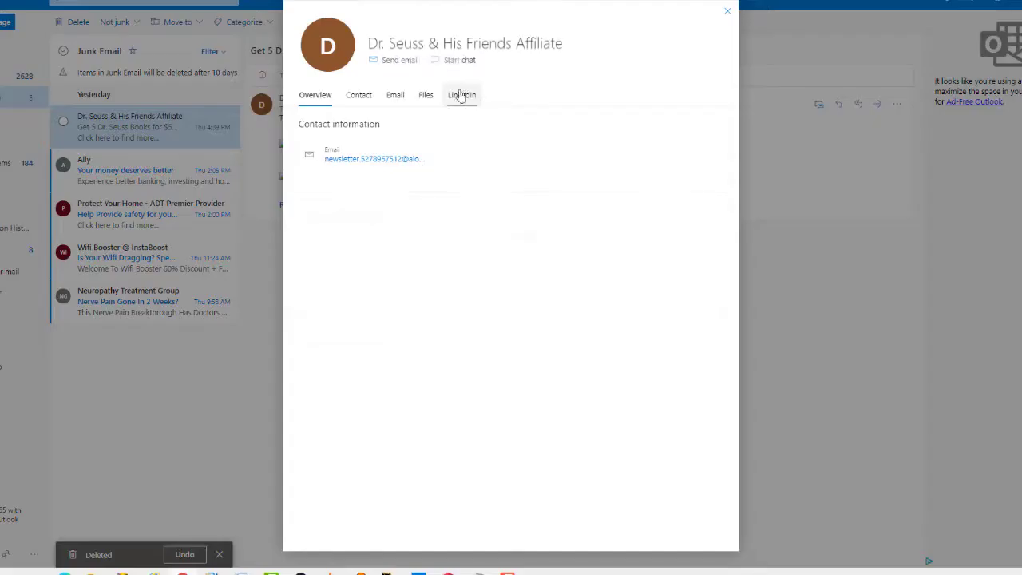
{"action": "left_click", "coordinate": [726, 11]}
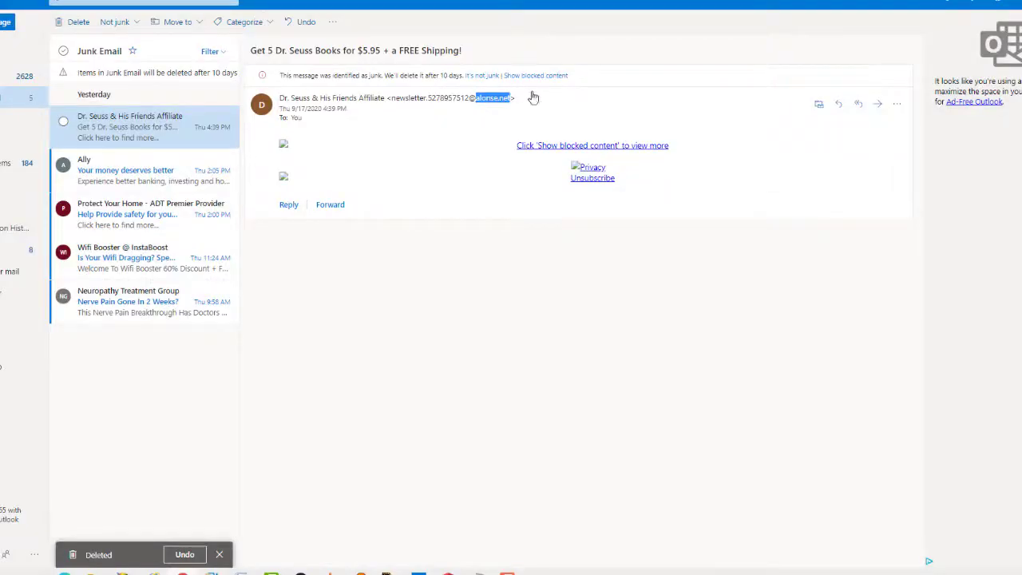
{"action": "right_click", "coordinate": [497, 99]}
{"action": "left_click", "coordinate": [517, 105]}
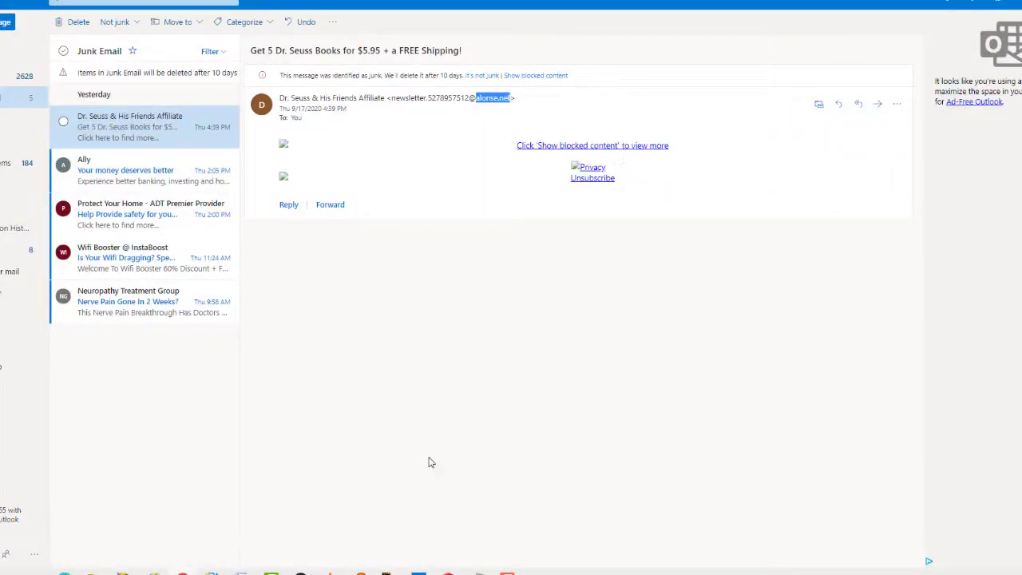
{"action": "left_click", "coordinate": [478, 572]}
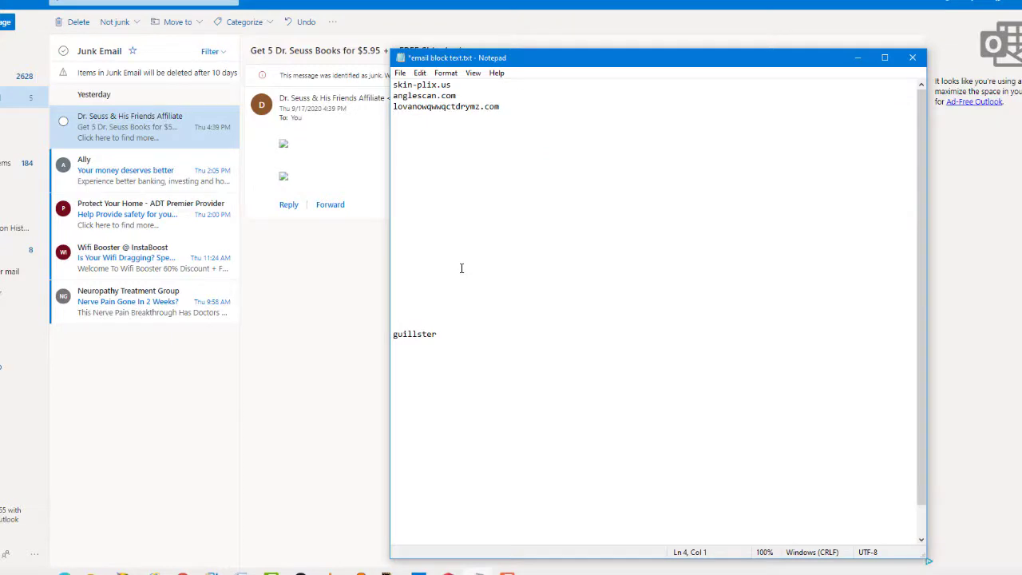
{"action": "key", "text": "ctrl+v"}
{"action": "key", "text": "Return"}
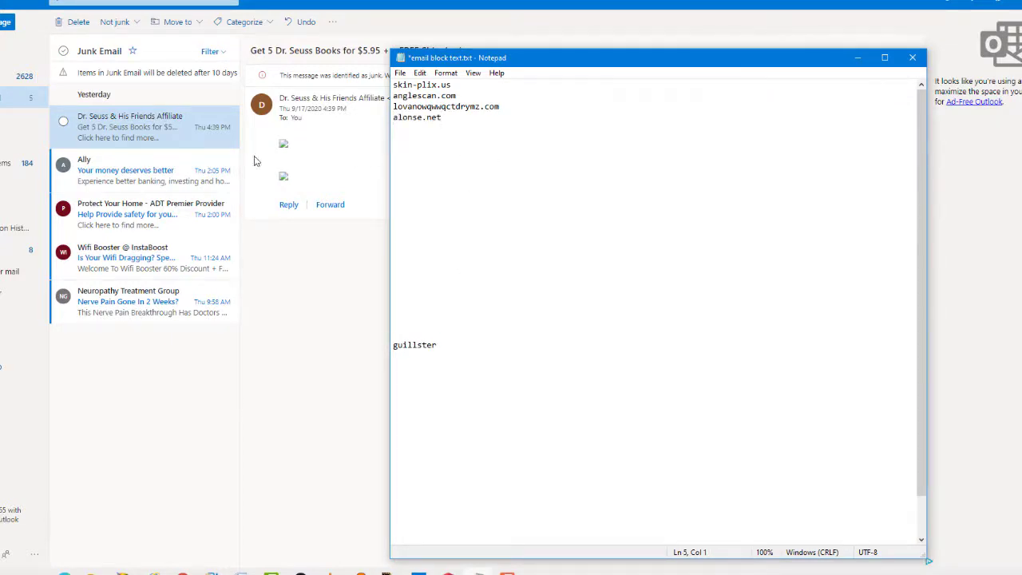
- Delete the Dr. Seuss junk message
{"action": "left_click", "coordinate": [64, 121]}
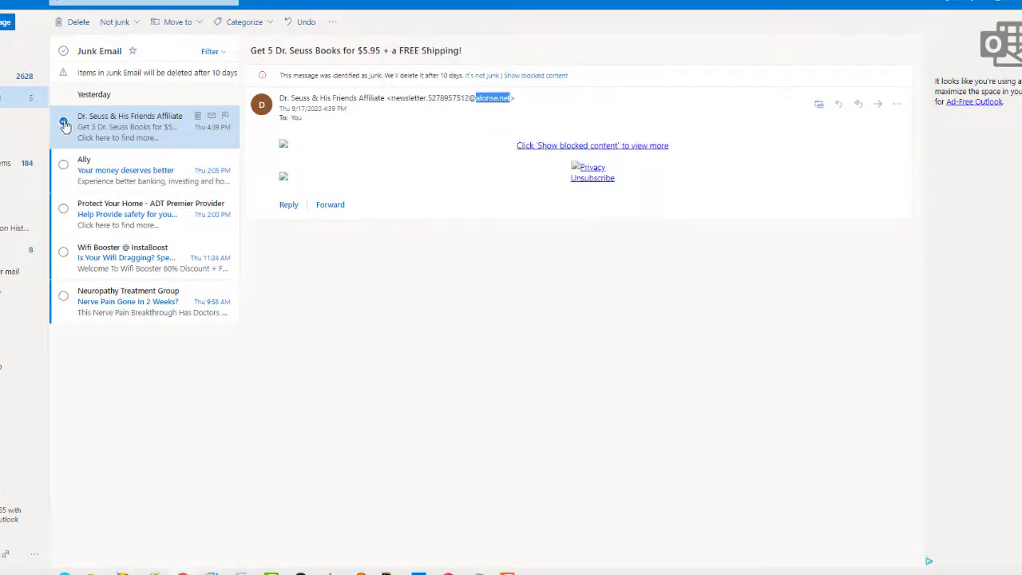
{"action": "left_click", "coordinate": [80, 22]}
{"action": "left_click", "coordinate": [135, 134]}
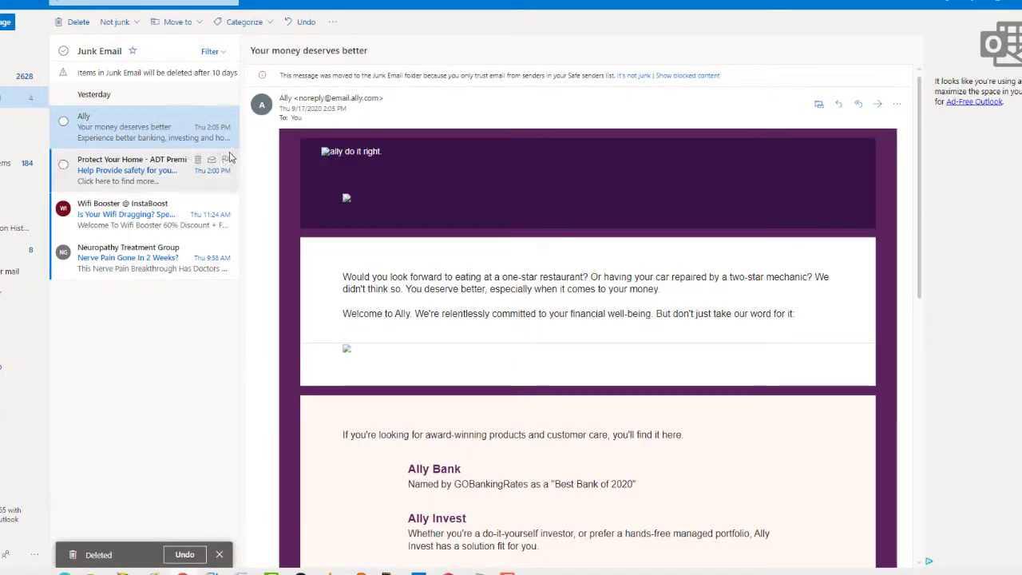
- Copy email.ally.com from the Ally sender address onto line 5 of the Notepad list
{"action": "double_click", "coordinate": [368, 99]}
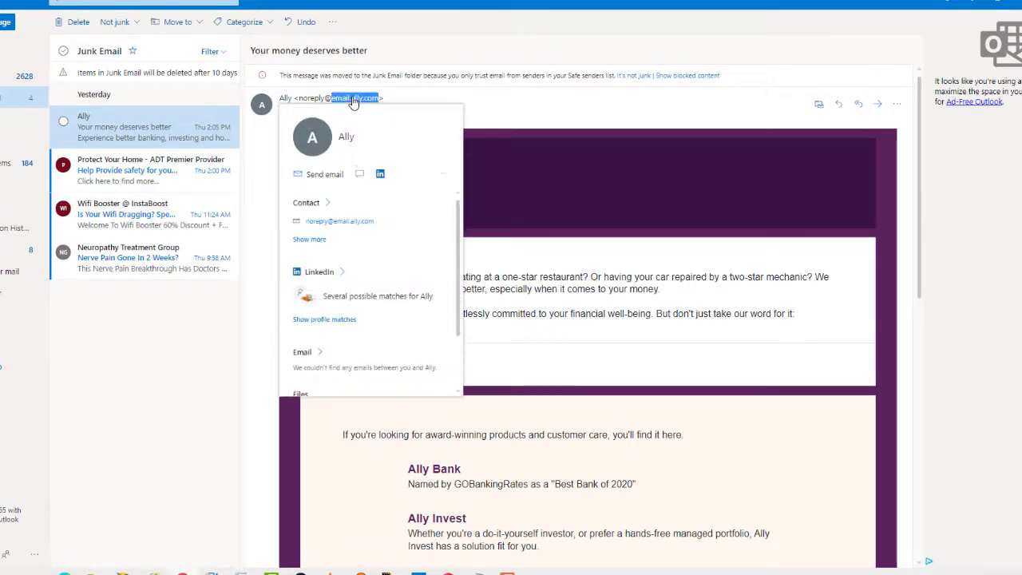
{"action": "right_click", "coordinate": [364, 101]}
{"action": "left_click", "coordinate": [372, 107]}
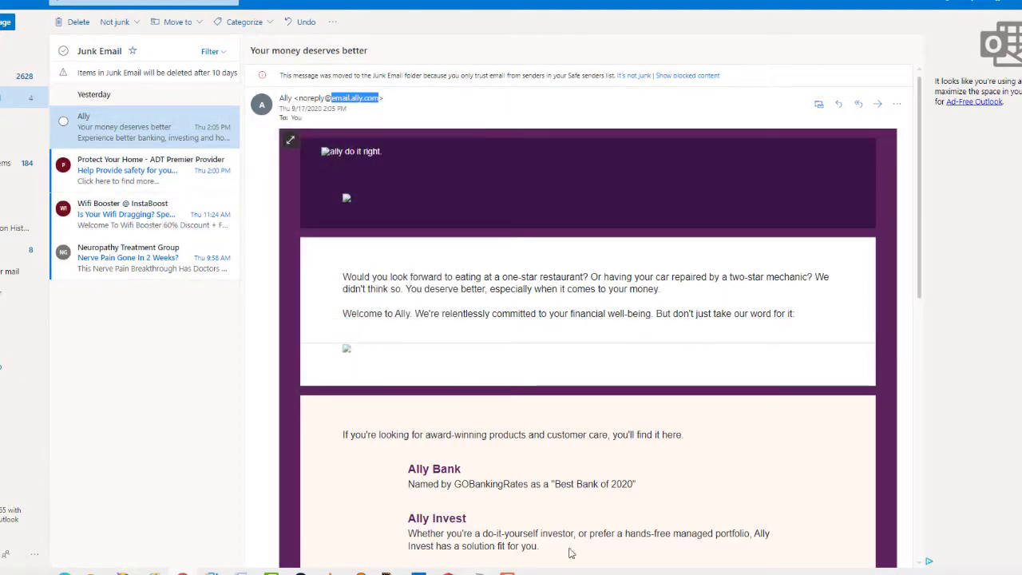
{"action": "key", "text": "alt+Tab"}
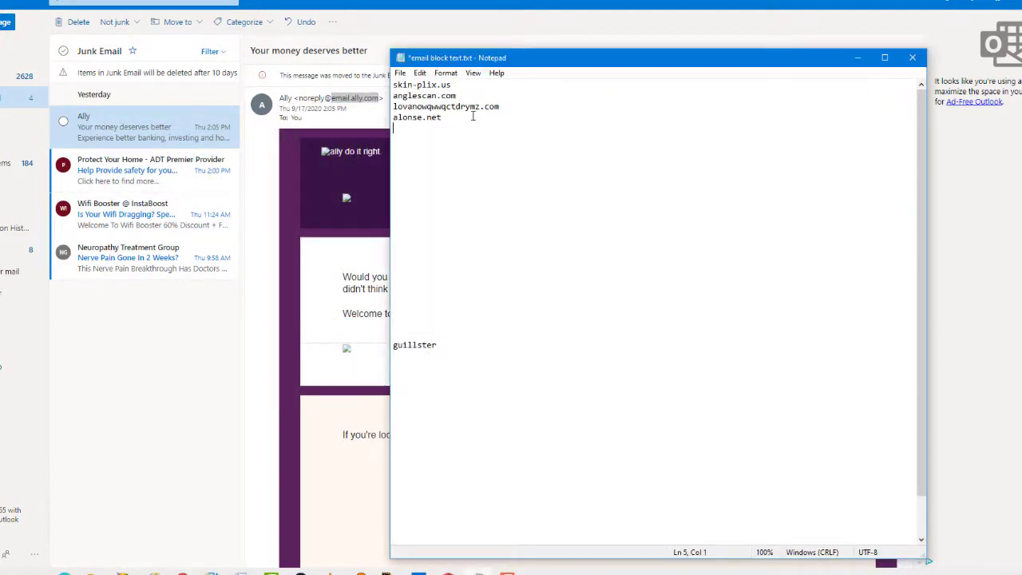
{"action": "key", "text": "ctrl+v"}
{"action": "key", "text": "Return"}
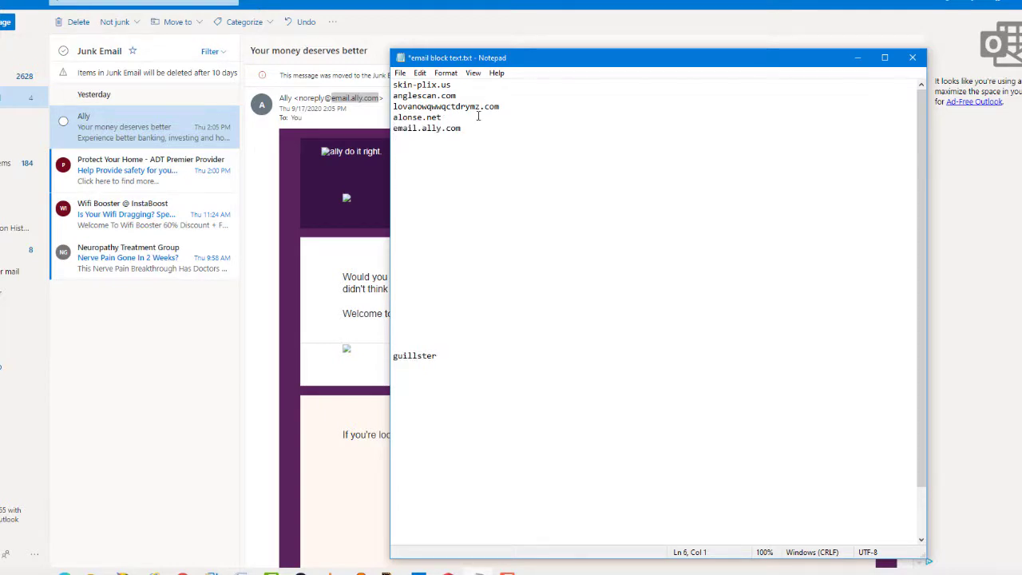
- Add the keyword 'ally' on the empty line below guillster in Notepad
{"action": "left_click", "coordinate": [353, 120]}
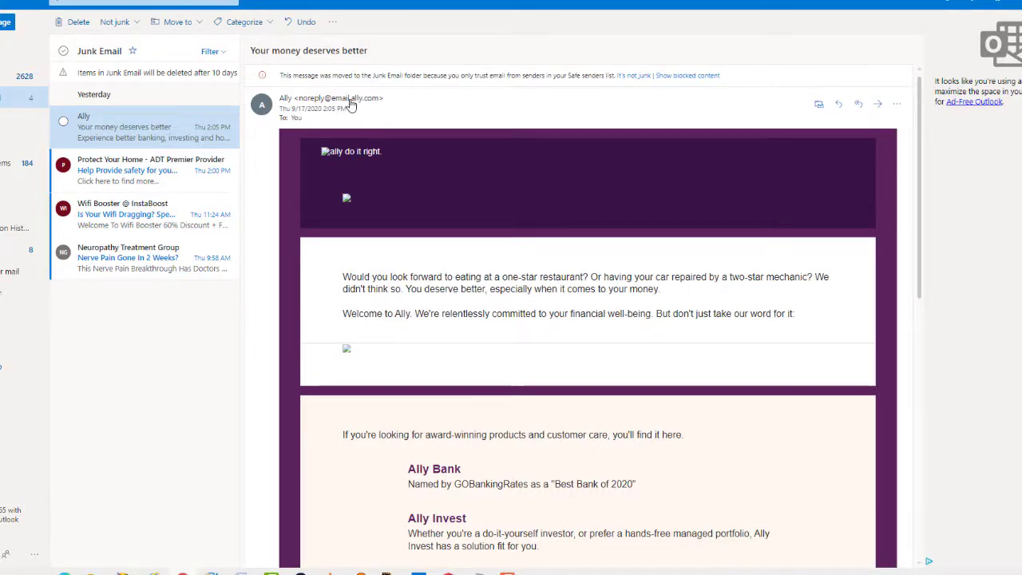
{"action": "mouse_move", "coordinate": [342, 103]}
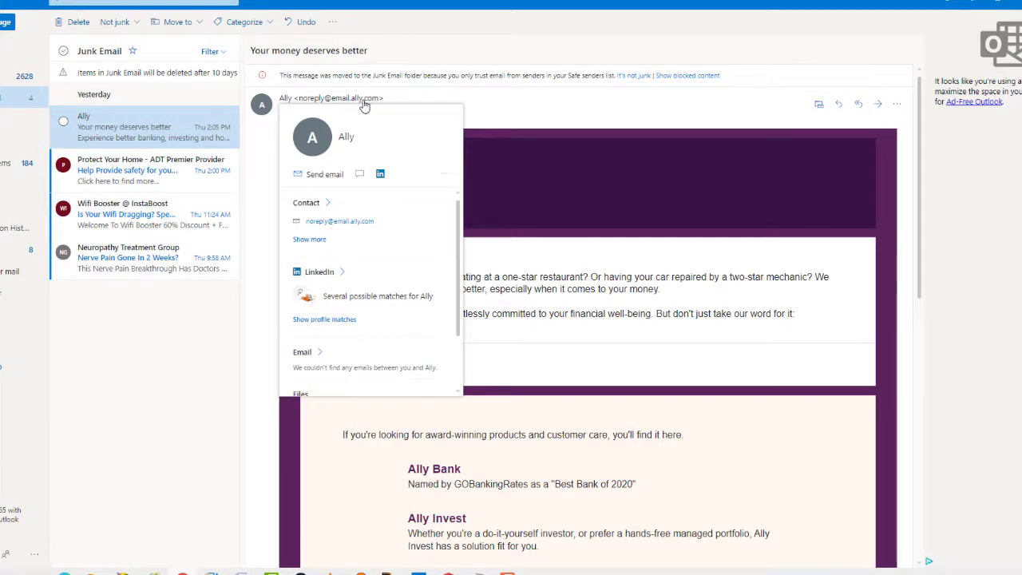
{"action": "left_click_drag", "start_coordinate": [360, 100], "coordinate": [351, 101]}
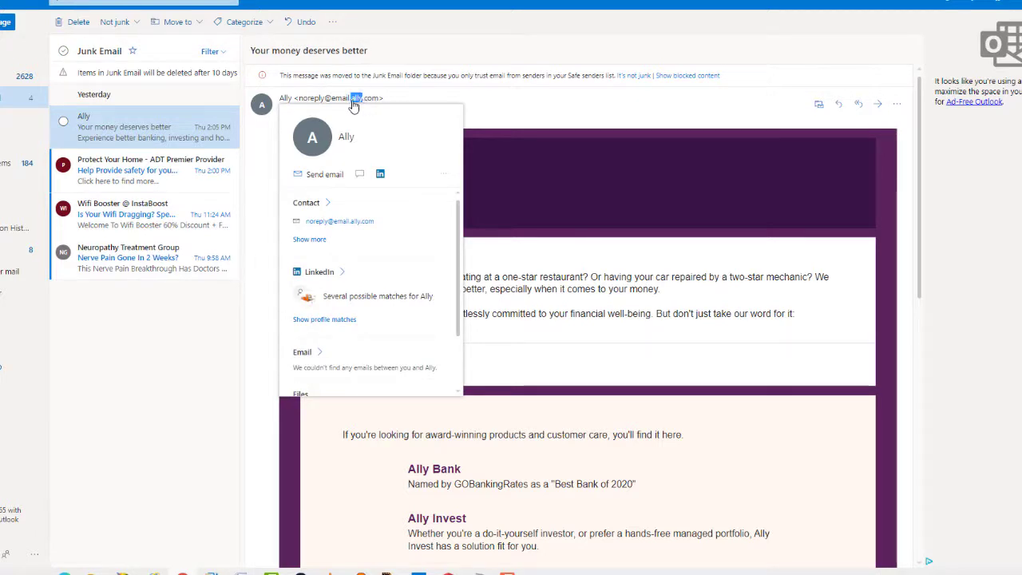
{"action": "right_click", "coordinate": [359, 102]}
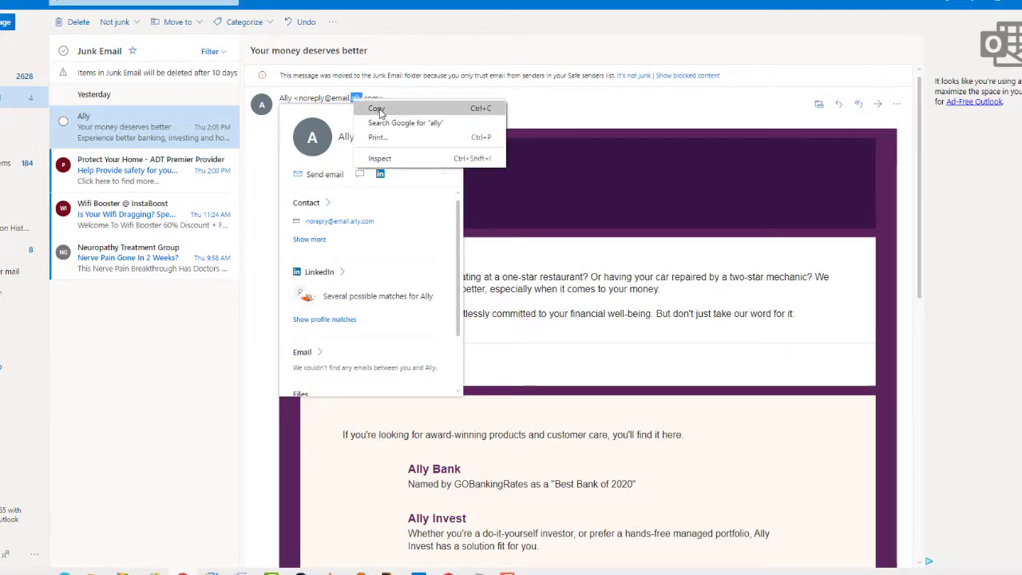
{"action": "left_click", "coordinate": [377, 109]}
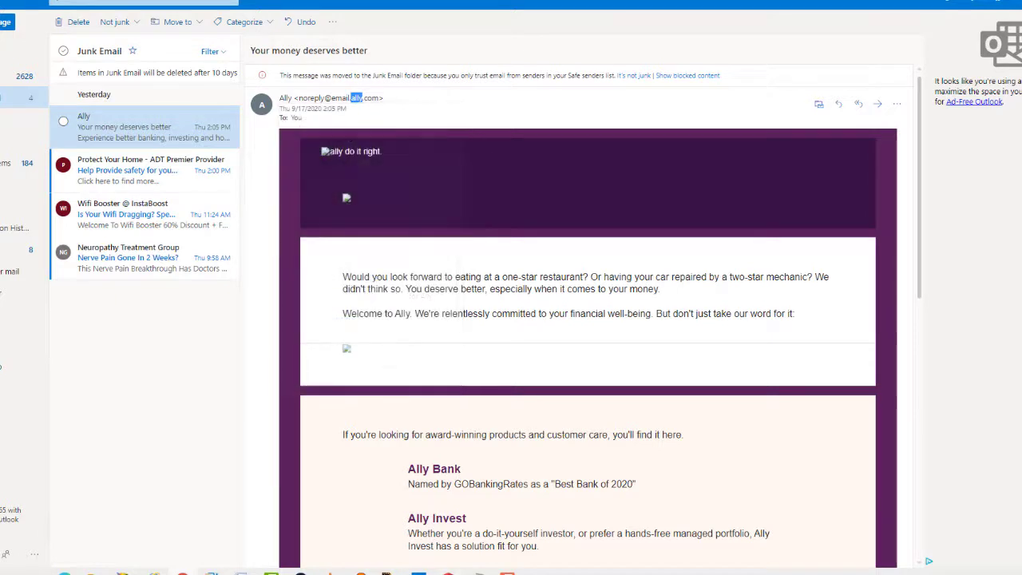
{"action": "left_click", "coordinate": [477, 572]}
{"action": "left_click", "coordinate": [409, 376]}
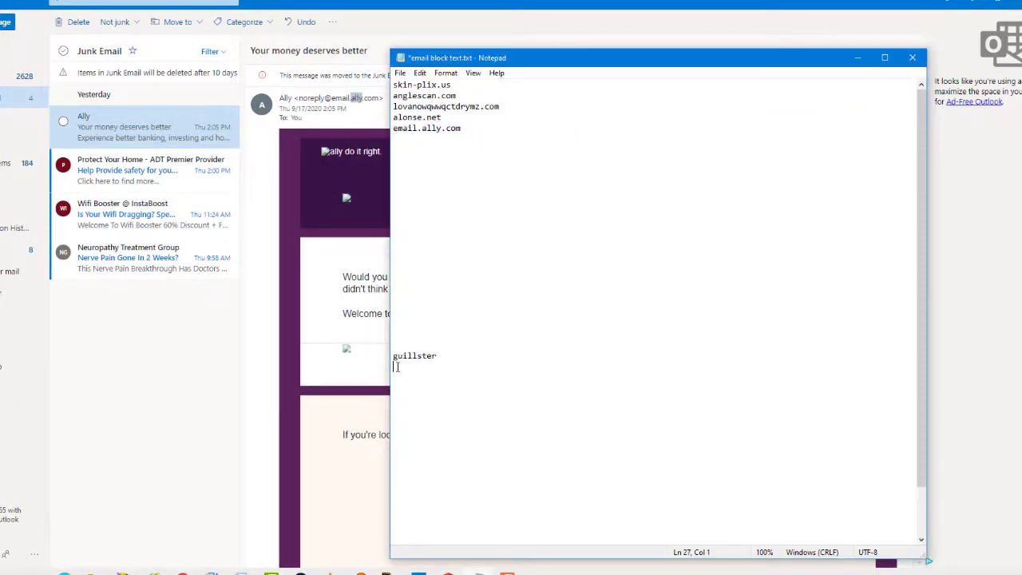
{"action": "type", "text": "ally"}
- Minimize Notepad and delete the Ally junk message
{"action": "left_click", "coordinate": [854, 59]}
{"action": "left_click", "coordinate": [63, 121]}
{"action": "left_click", "coordinate": [68, 28]}
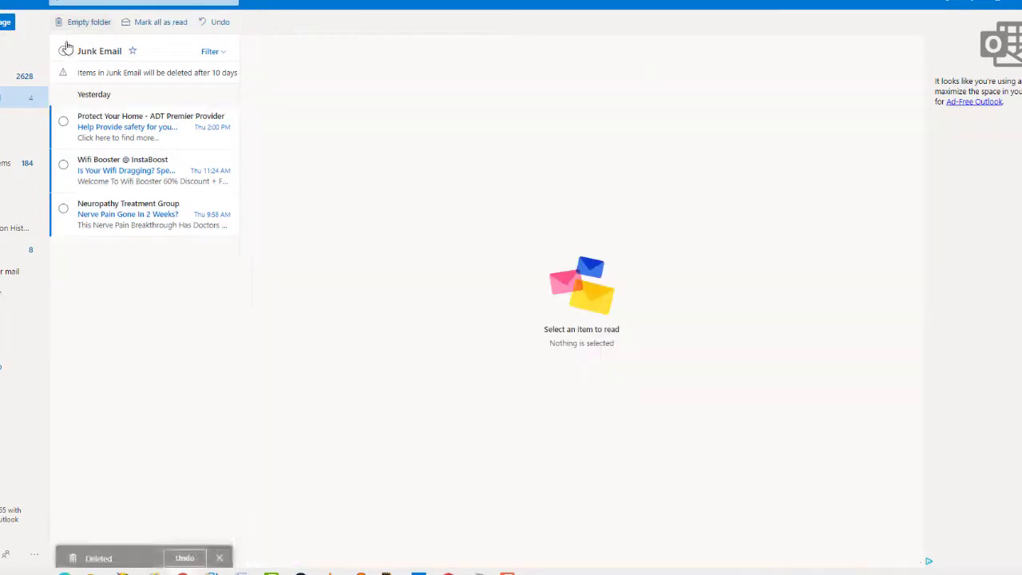
- Open the Protect Your Home message and copy its sender domain view-pharma.com
{"action": "left_click", "coordinate": [116, 127]}
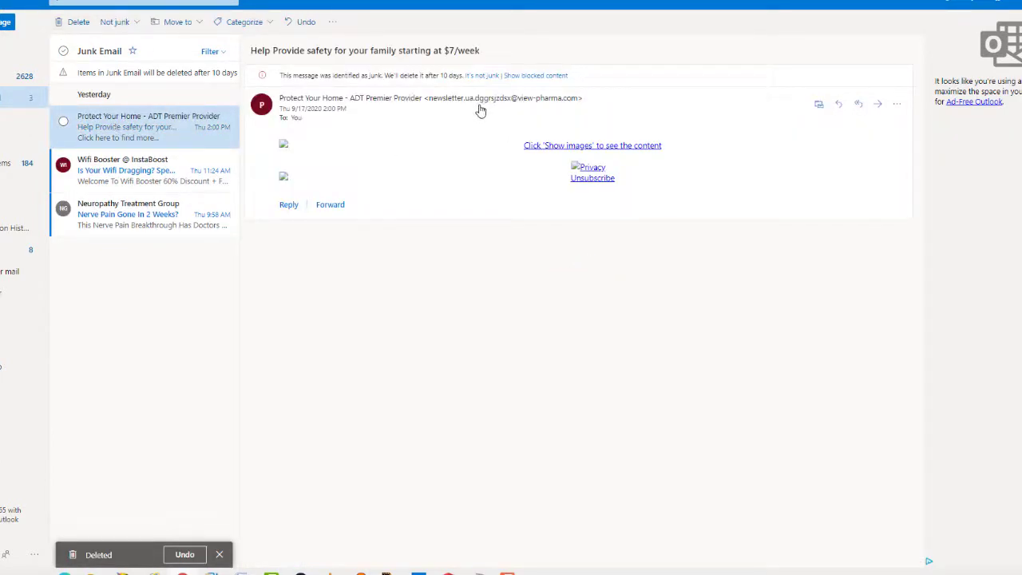
{"action": "mouse_move", "coordinate": [500, 108]}
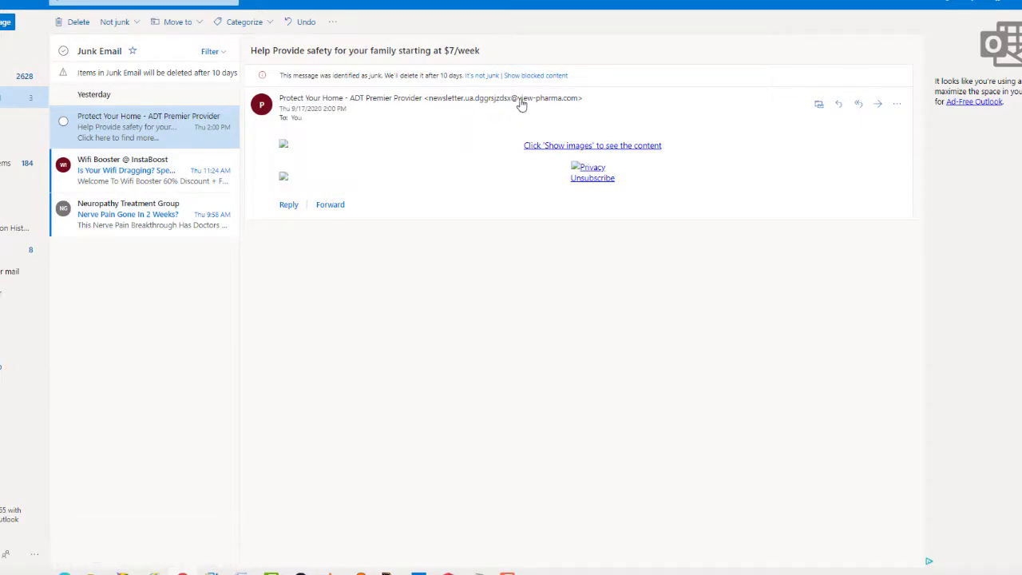
{"action": "left_click_drag", "start_coordinate": [578, 100], "coordinate": [518, 101]}
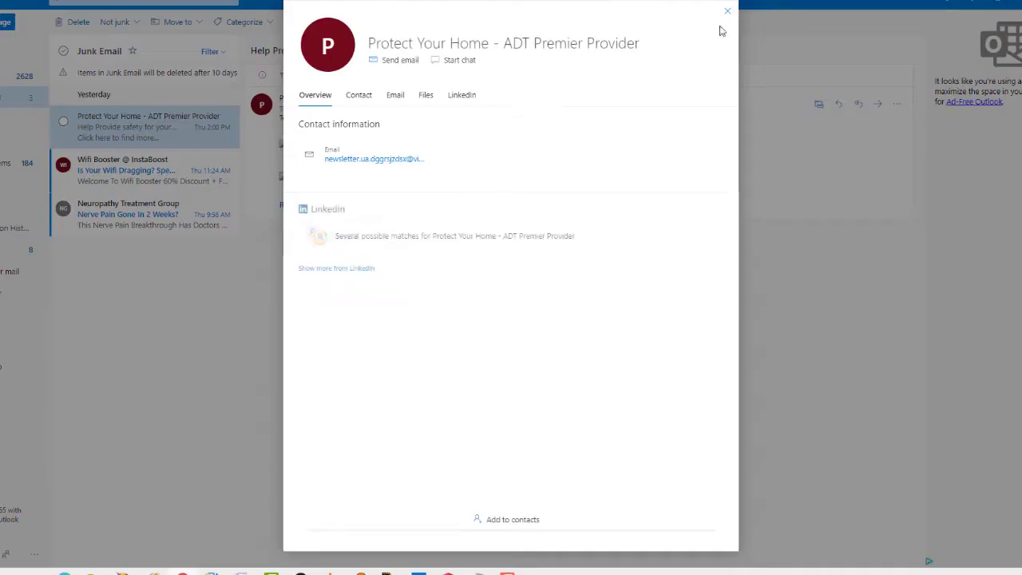
{"action": "left_click", "coordinate": [723, 16]}
{"action": "right_click", "coordinate": [563, 104]}
{"action": "left_click", "coordinate": [586, 103]}
- Add view-pharma.com to line 6 of the Notepad list and select the Protect Your Home message
{"action": "left_click", "coordinate": [471, 572]}
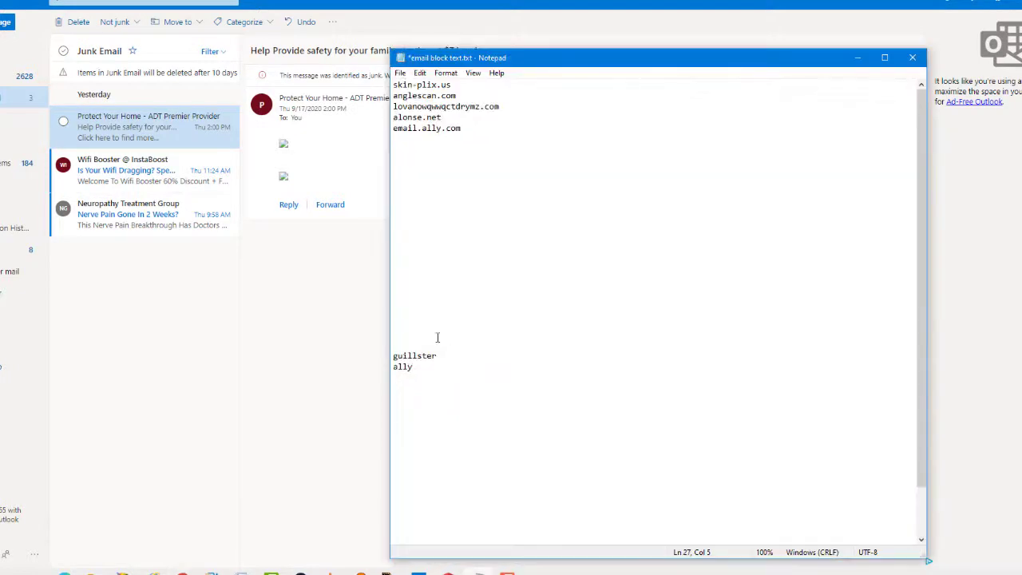
{"action": "key", "text": "ctrl+v"}
{"action": "key", "text": "Return"}
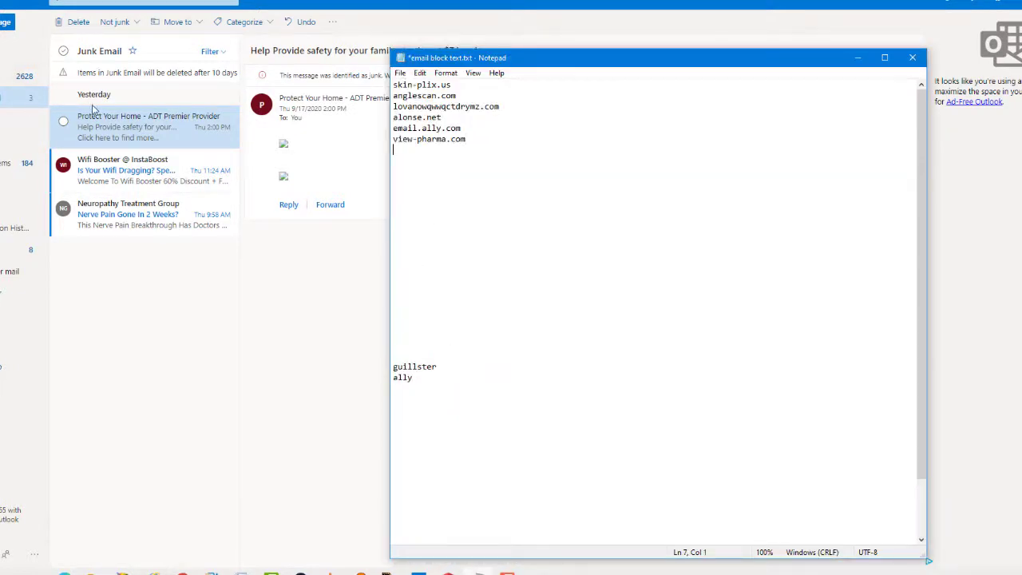
{"action": "left_click", "coordinate": [63, 121]}
- Delete the Protect Your Home message and copy mybestactu from the Wifi Booster sender address
{"action": "left_click", "coordinate": [78, 24]}
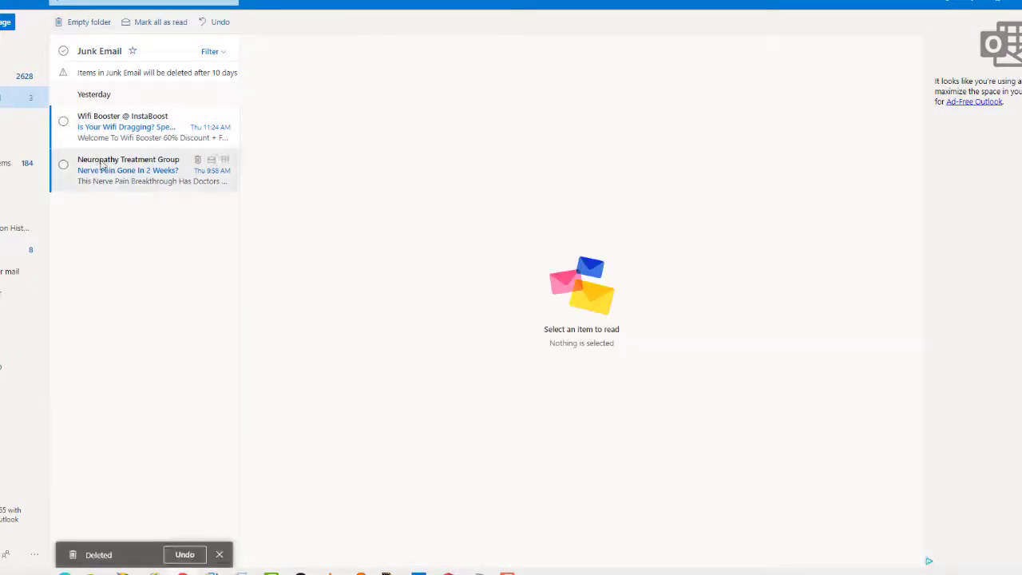
{"action": "left_click", "coordinate": [96, 122]}
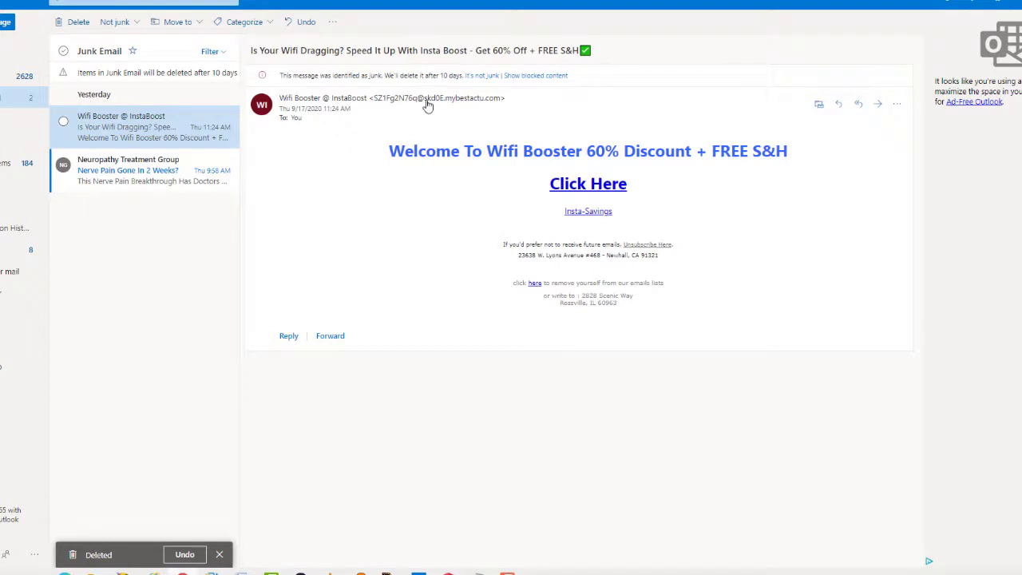
{"action": "mouse_move", "coordinate": [427, 103]}
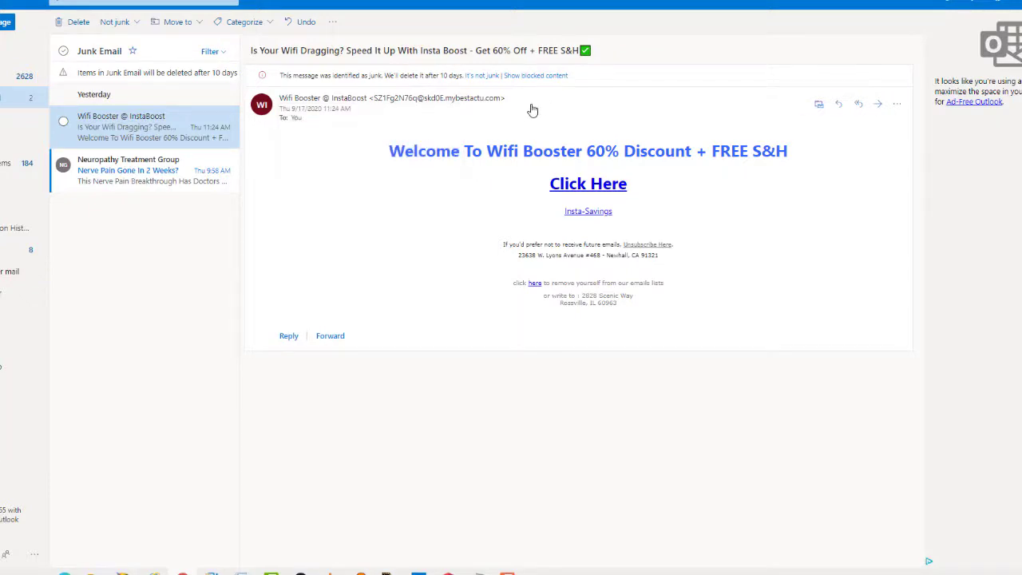
{"action": "mouse_move", "coordinate": [483, 102]}
{"action": "left_click_drag", "start_coordinate": [484, 102], "coordinate": [449, 106]}
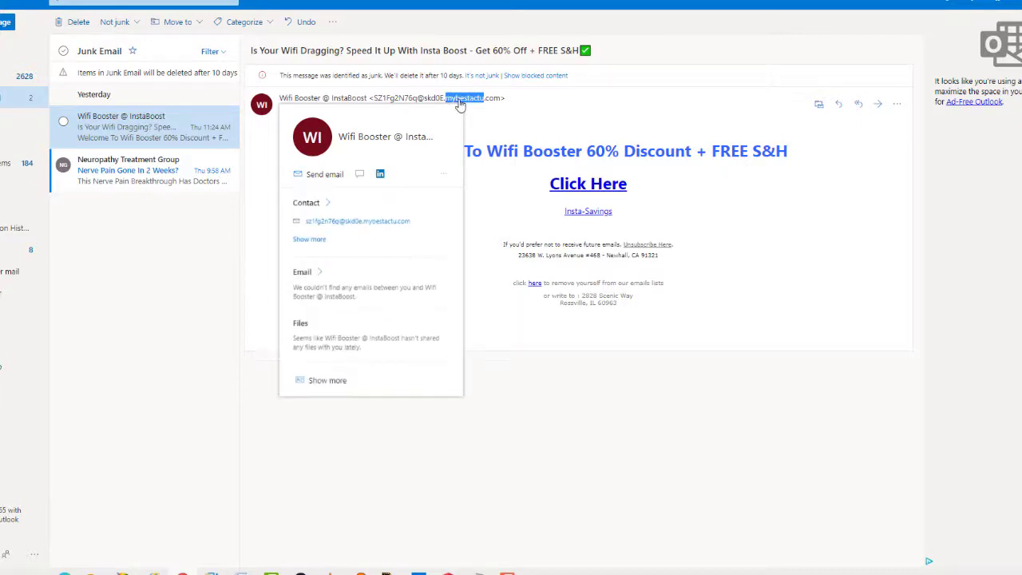
{"action": "right_click", "coordinate": [459, 101]}
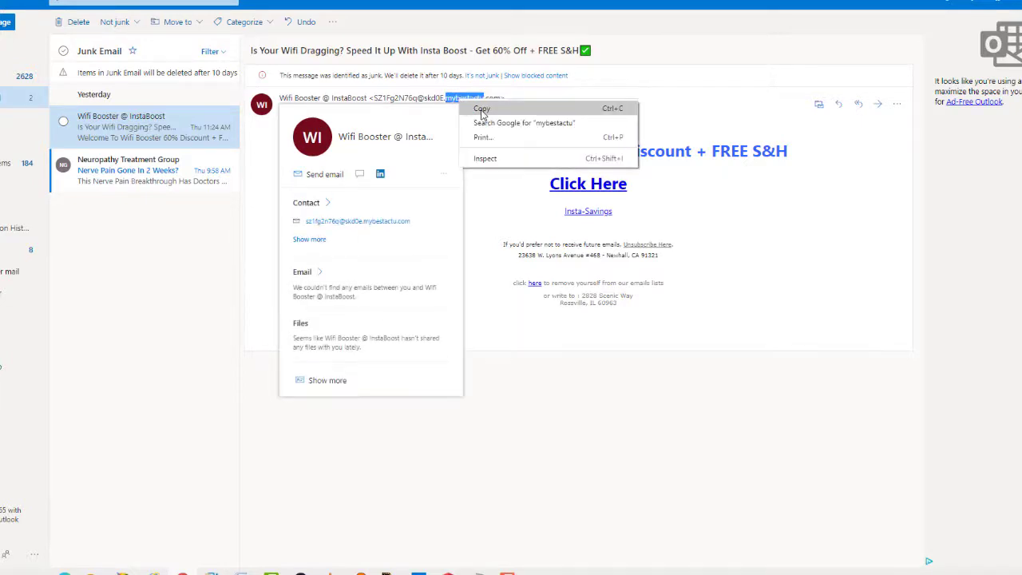
{"action": "left_click", "coordinate": [481, 109]}
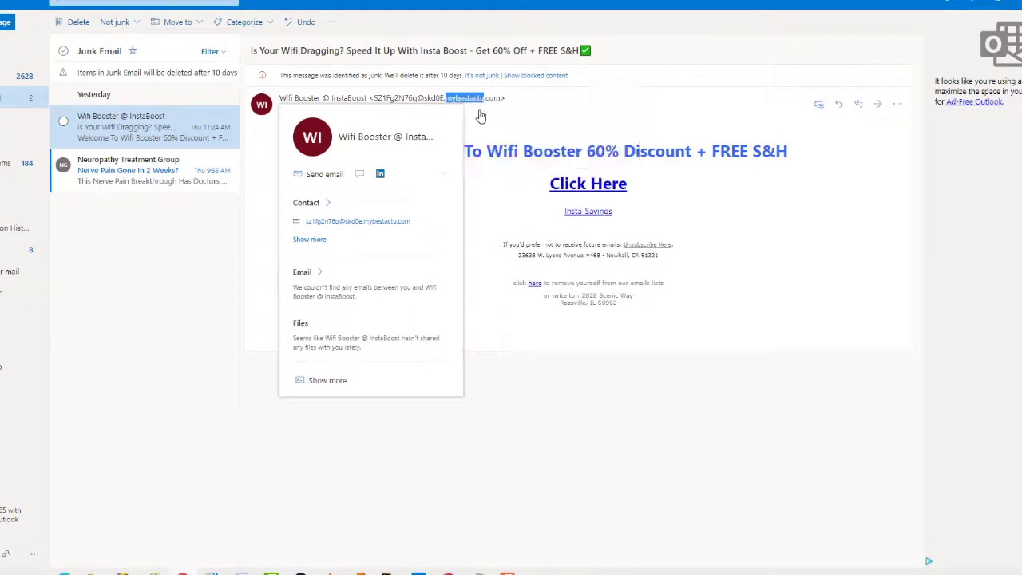
- Paste mybestactu as a new entry in the Notepad domain list
{"action": "key", "text": "alt+Tab"}
{"action": "left_click", "coordinate": [394, 396]}
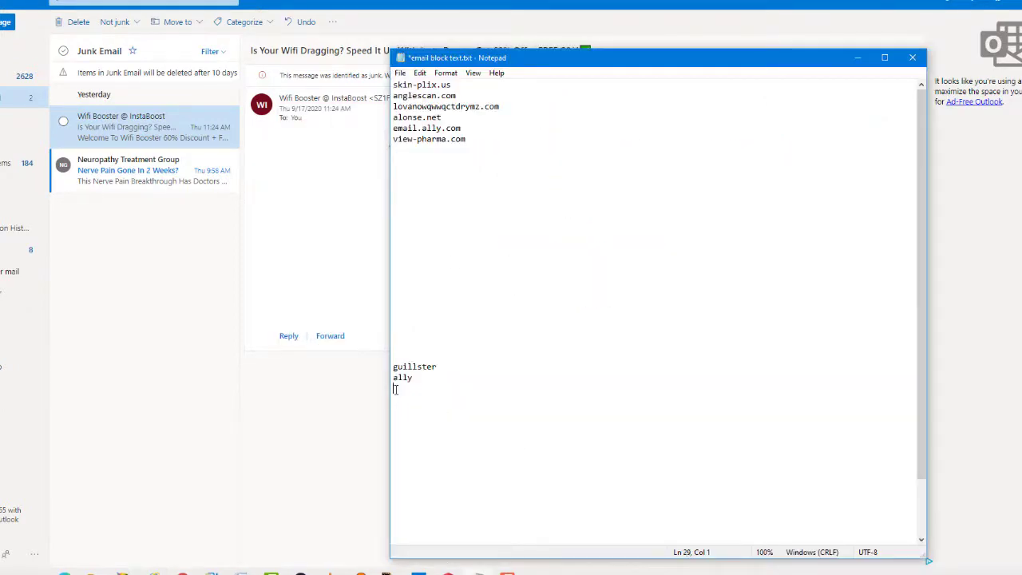
{"action": "key", "text": "ctrl+v"}
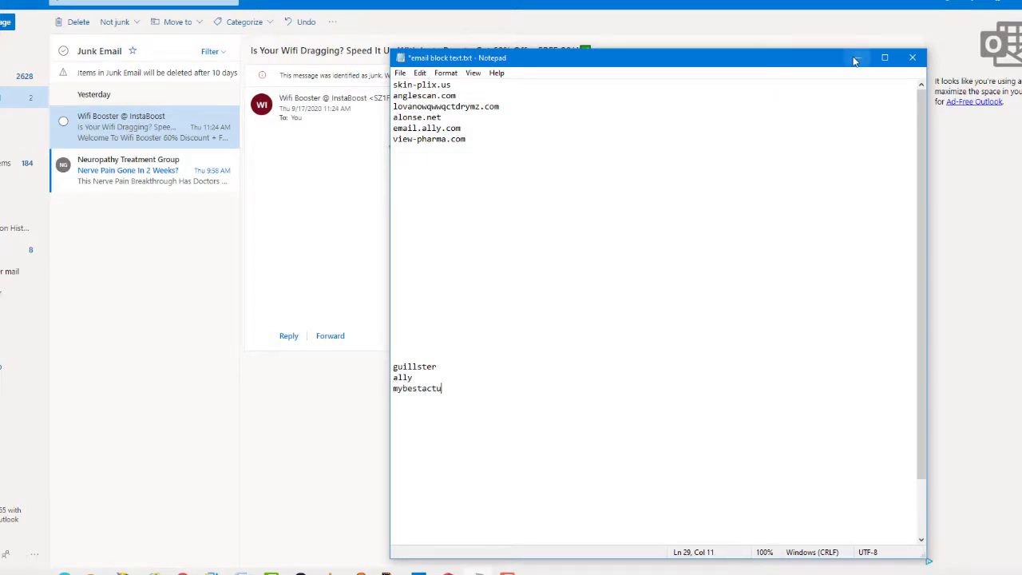
- Delete the Wifi Booster and Neuropathy Treatment Group messages, leaving Junk Email empty
{"action": "left_click", "coordinate": [65, 121]}
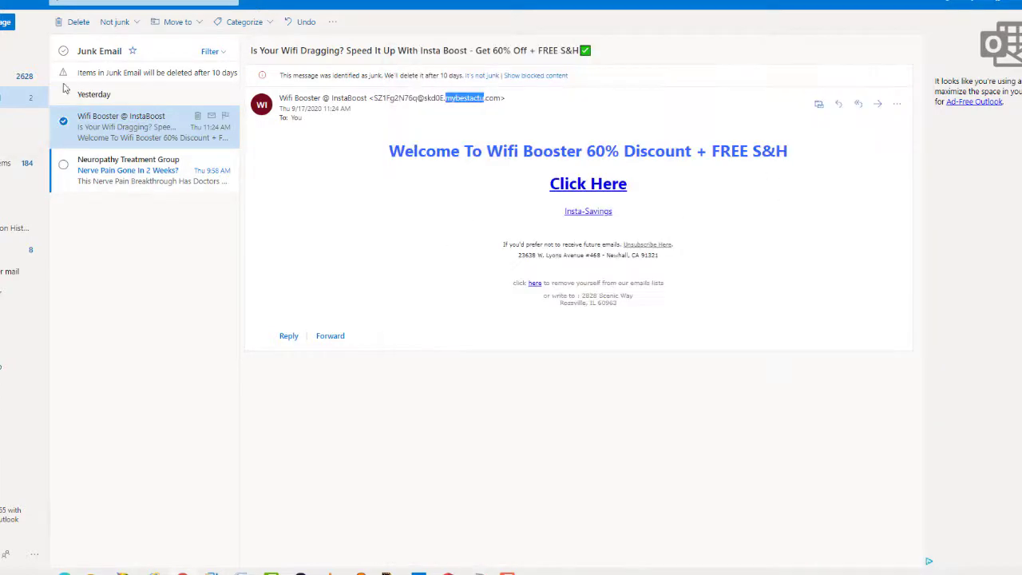
{"action": "left_click", "coordinate": [78, 21]}
{"action": "left_click", "coordinate": [127, 132]}
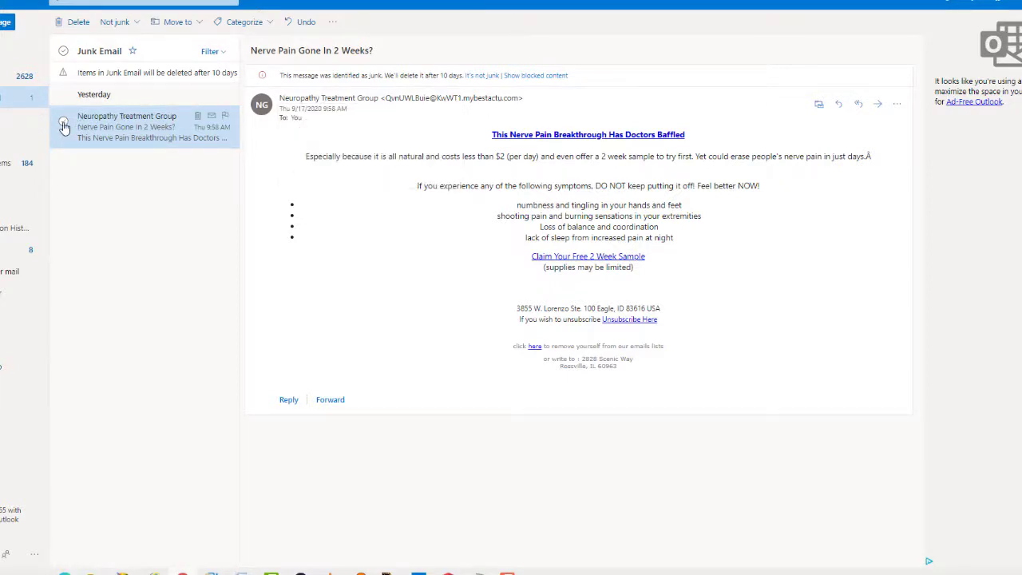
{"action": "left_click", "coordinate": [72, 22]}
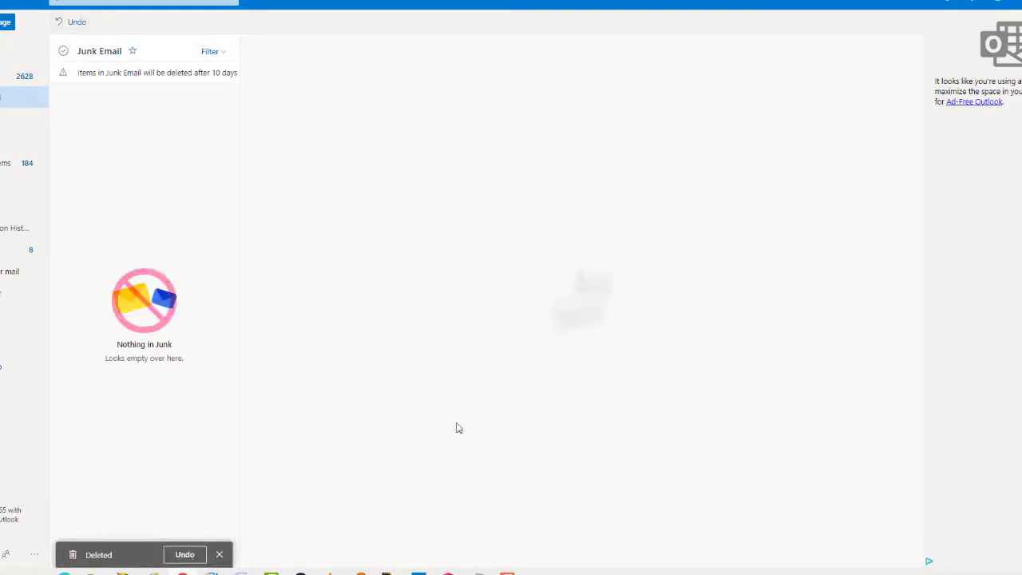
- Open the full Outlook settings window from the quick settings gear
{"action": "key", "text": "alt+Tab"}
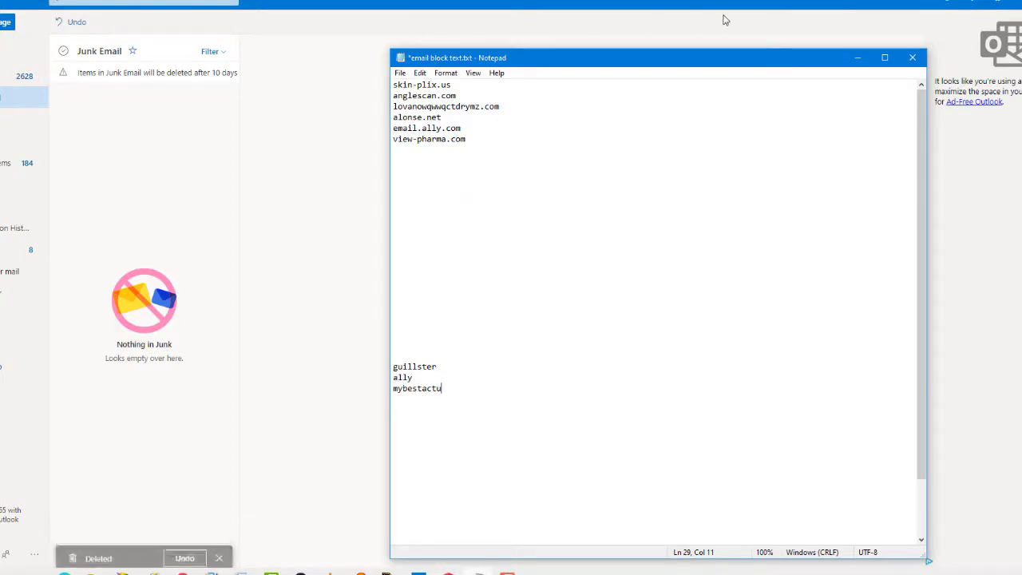
{"action": "left_click", "coordinate": [1002, 4]}
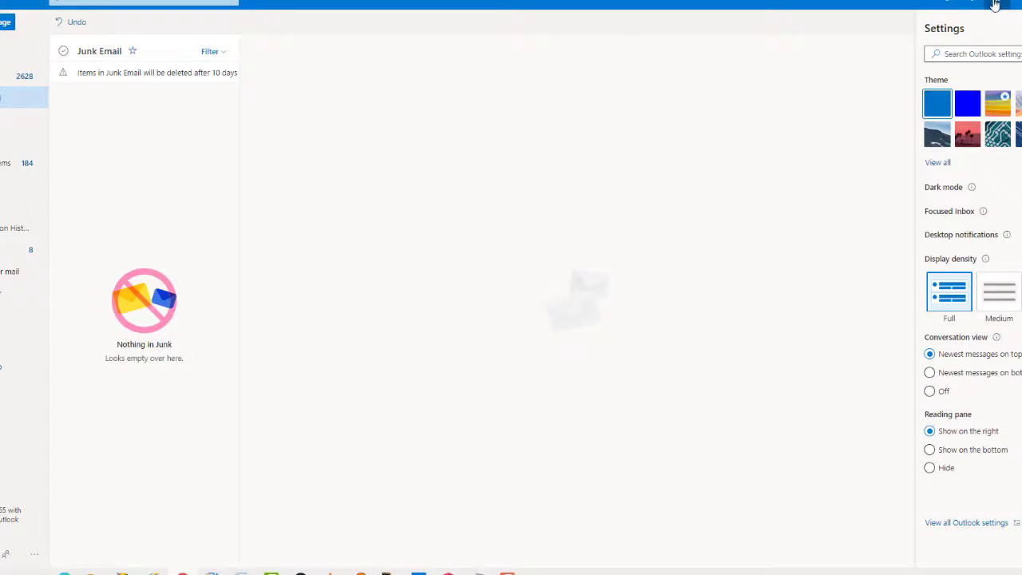
{"action": "left_click", "coordinate": [959, 523]}
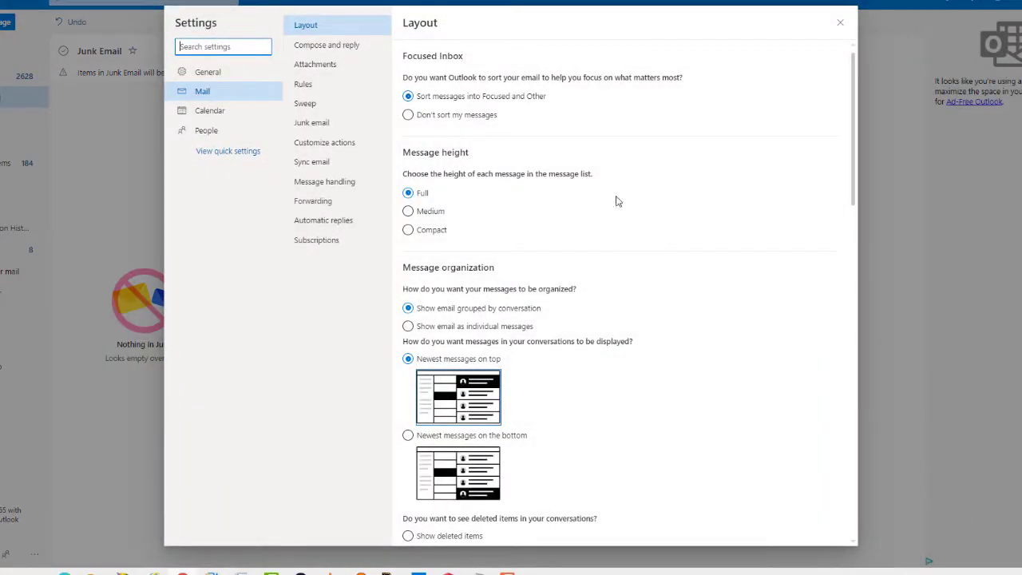
- Start a new rule named 'Del mybestactu' and cut mybestactu out of the Notepad list
{"action": "left_click", "coordinate": [304, 86]}
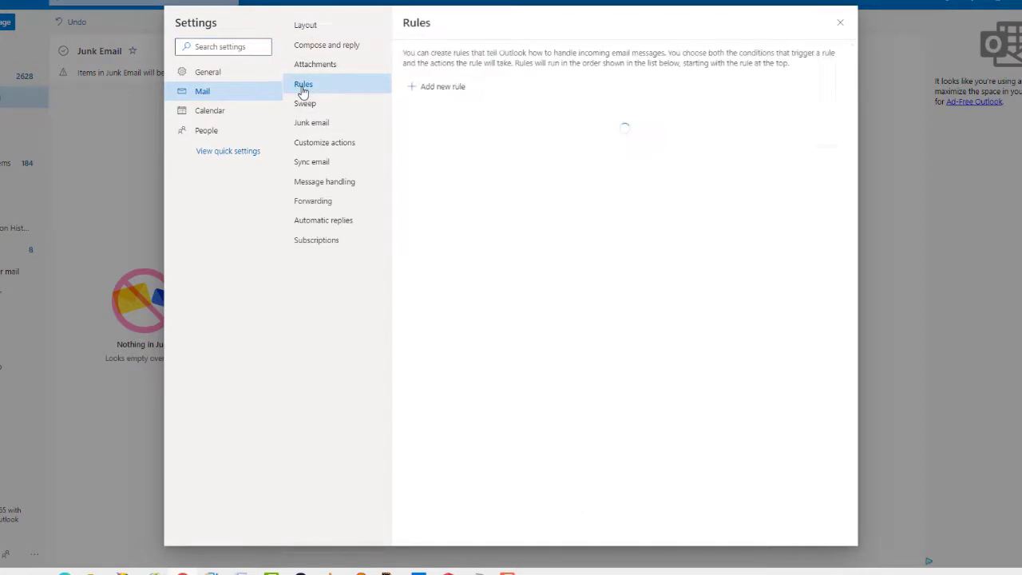
{"action": "left_click", "coordinate": [446, 88]}
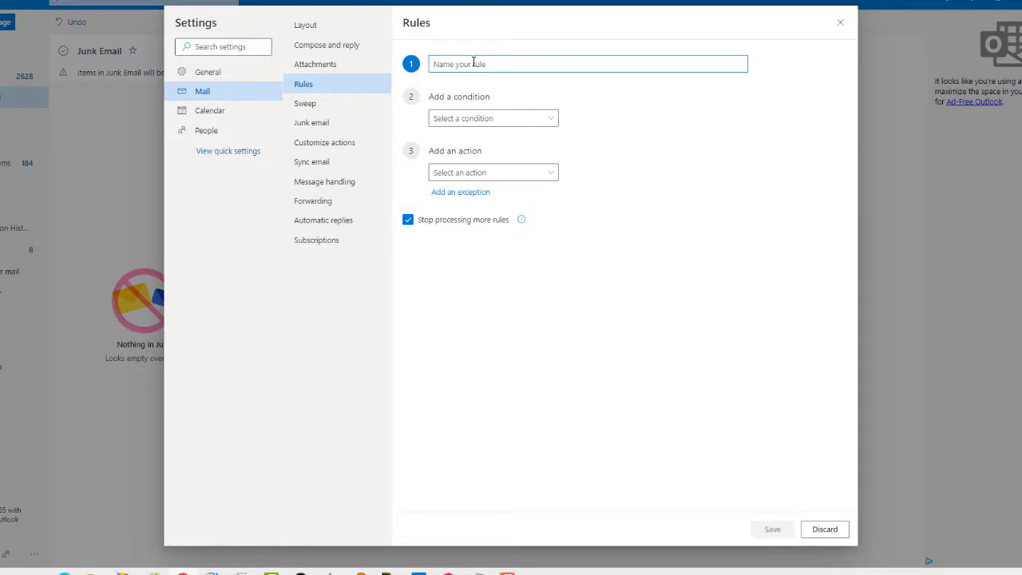
{"action": "type", "text": "De"}
{"action": "type", "text": "l mybestactu"}
{"action": "left_click", "coordinate": [479, 568]}
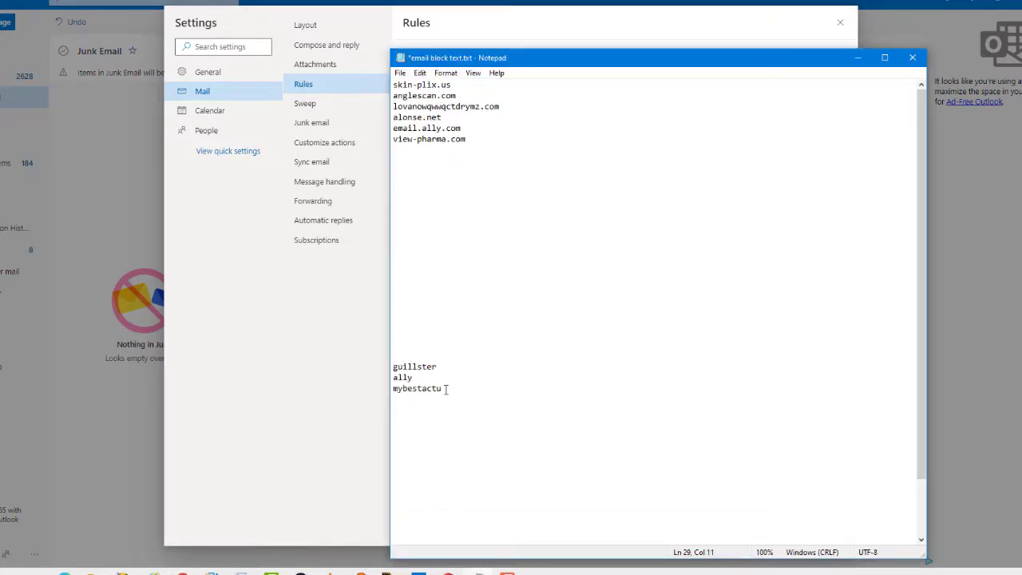
{"action": "left_click_drag", "start_coordinate": [447, 389], "coordinate": [384, 390]}
{"action": "right_click", "coordinate": [401, 390]}
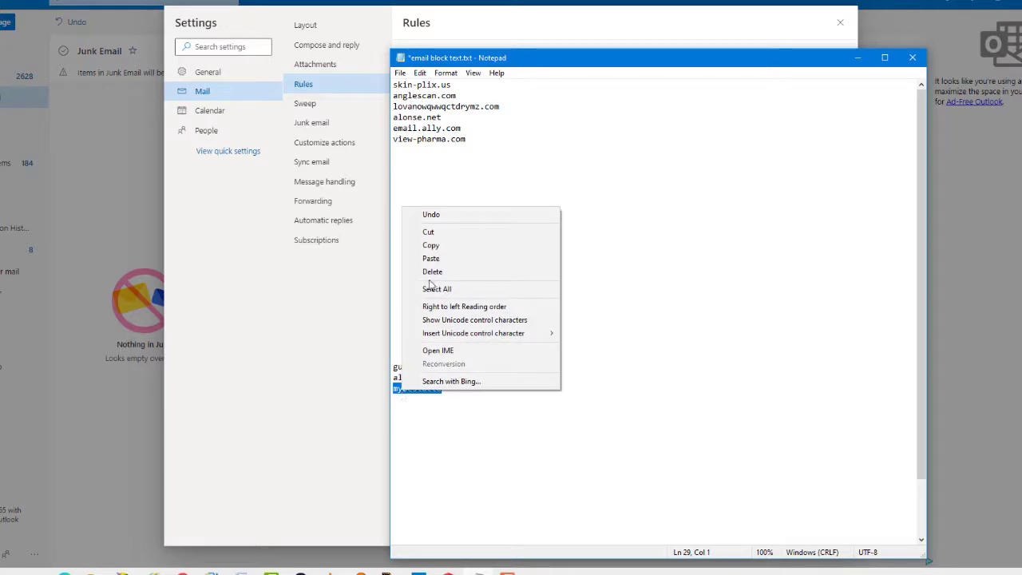
{"action": "left_click", "coordinate": [435, 240]}
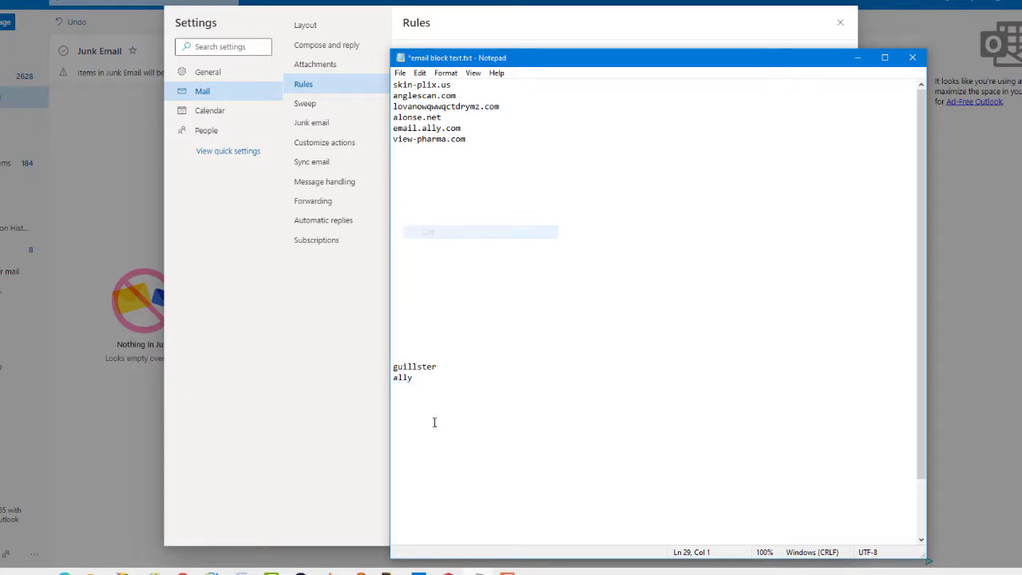
{"action": "left_click", "coordinate": [858, 62]}
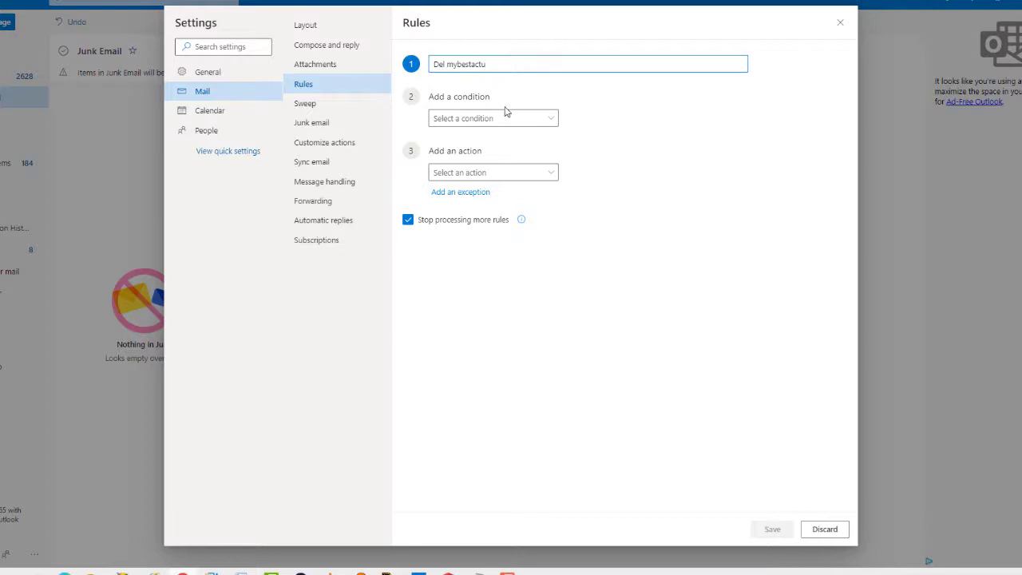
- Set the rule to delete mail whose sender address includes mybestactu, and save it
{"action": "left_click", "coordinate": [551, 120]}
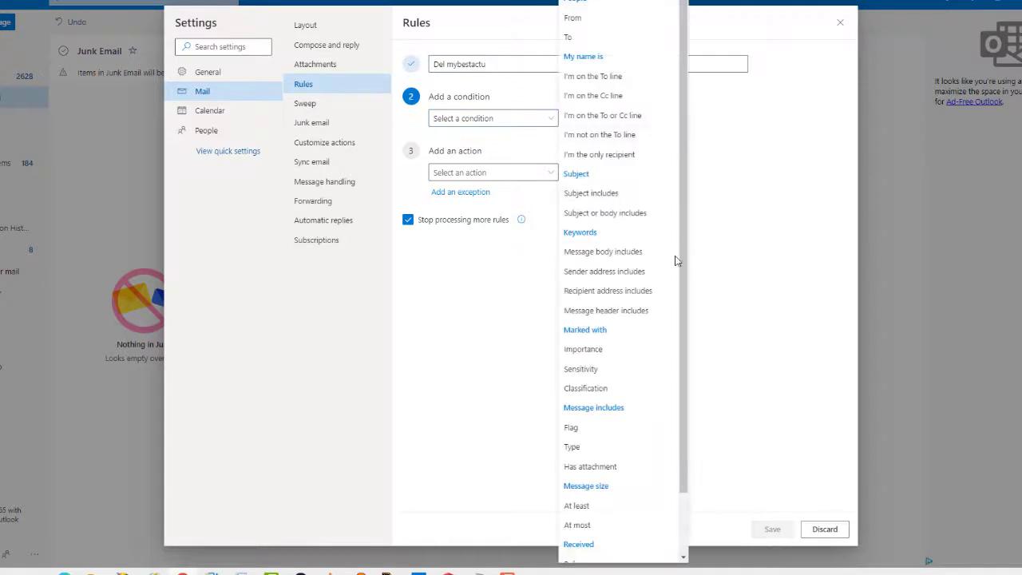
{"action": "left_click", "coordinate": [597, 272]}
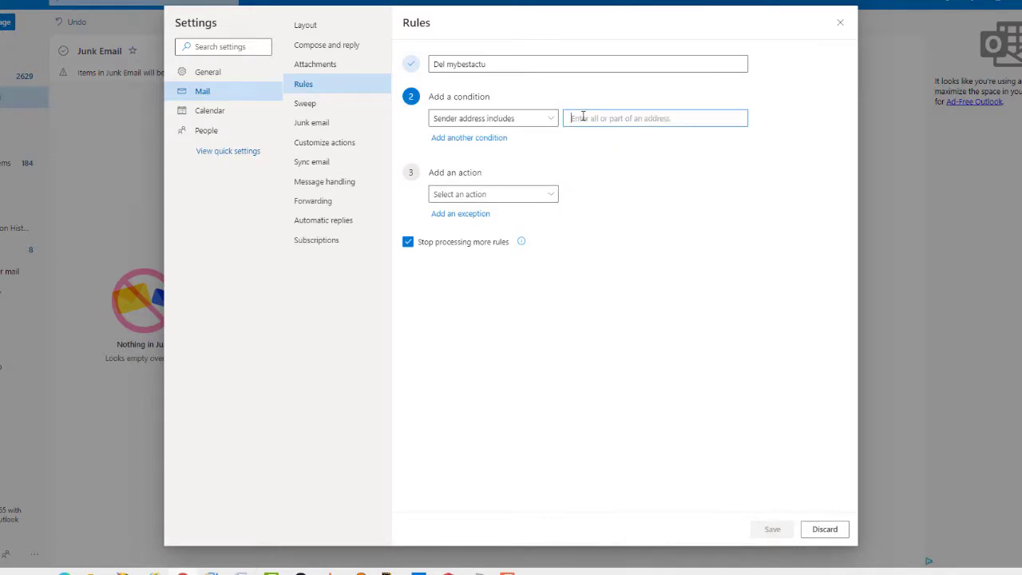
{"action": "right_click", "coordinate": [582, 117]}
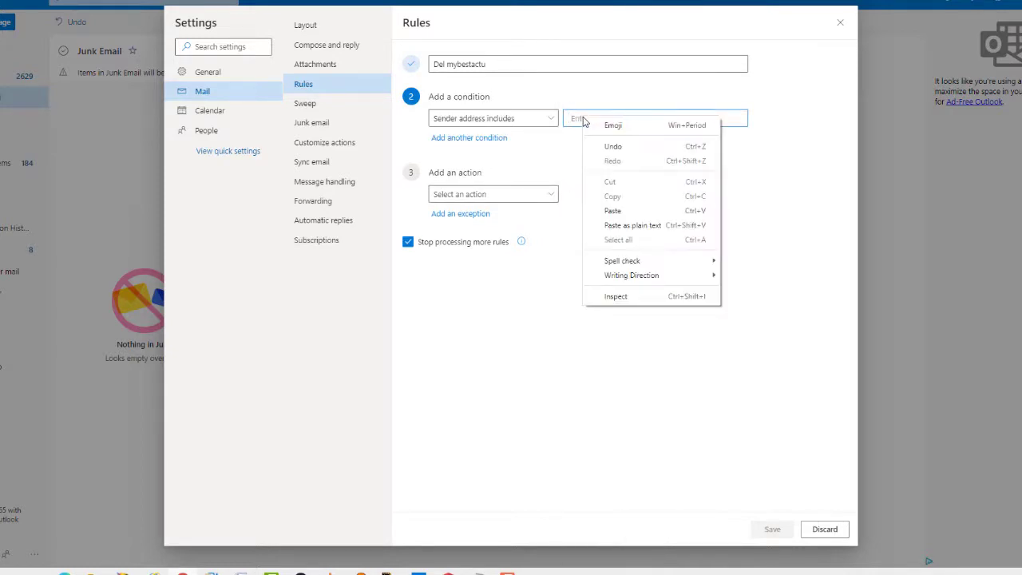
{"action": "left_click", "coordinate": [612, 210]}
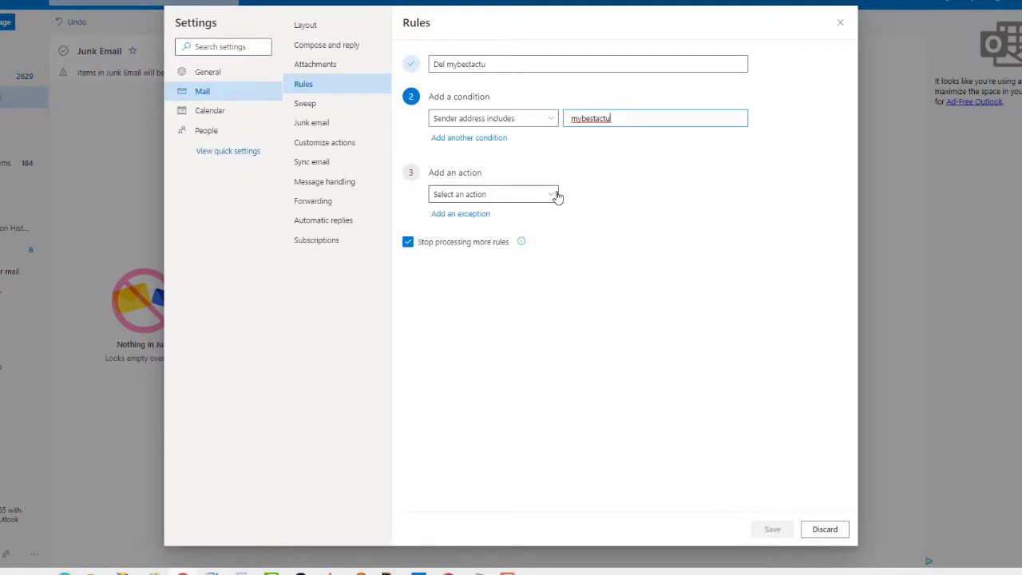
{"action": "left_click", "coordinate": [552, 196]}
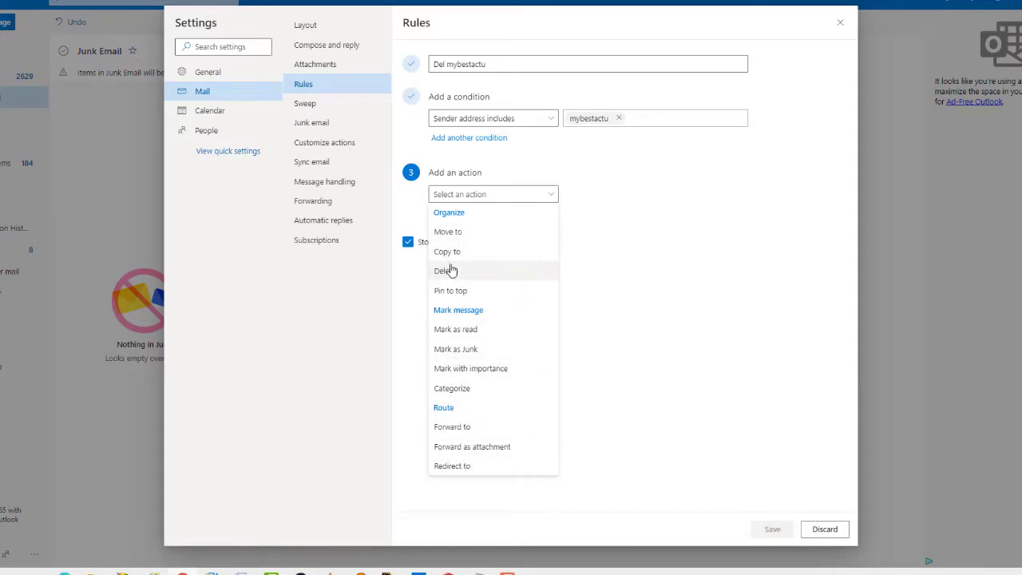
{"action": "left_click", "coordinate": [445, 271]}
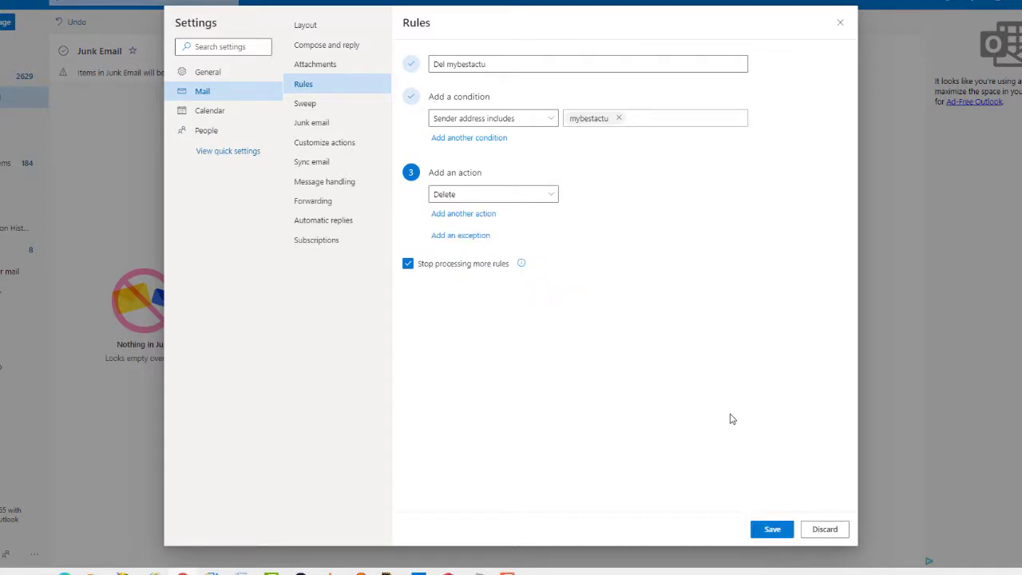
{"action": "left_click", "coordinate": [770, 532]}
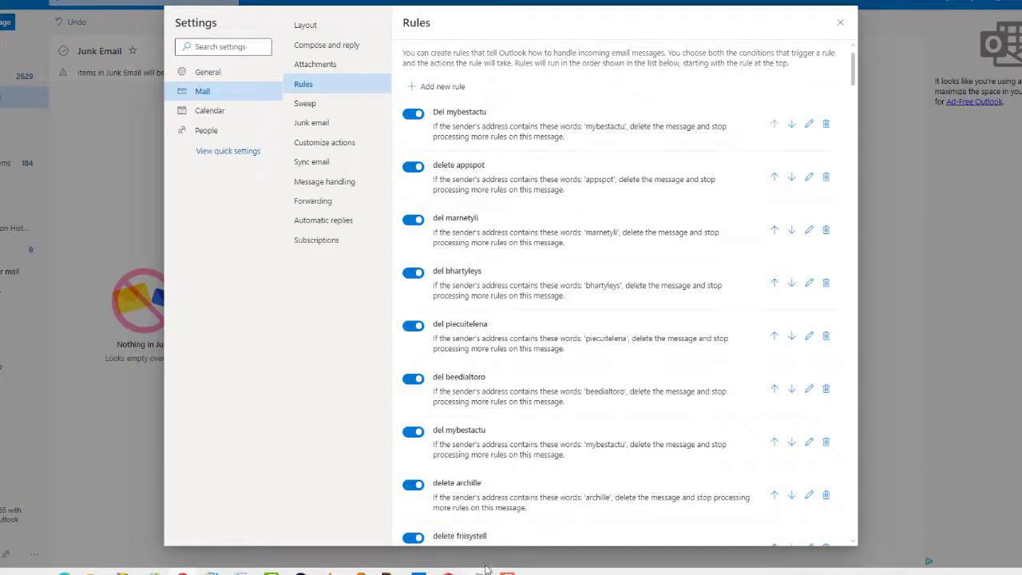
{"action": "key", "text": "alt+Tab"}
- Cut 'ally' out of the Notepad domain list
{"action": "left_click_drag", "start_coordinate": [415, 383], "coordinate": [399, 380]}
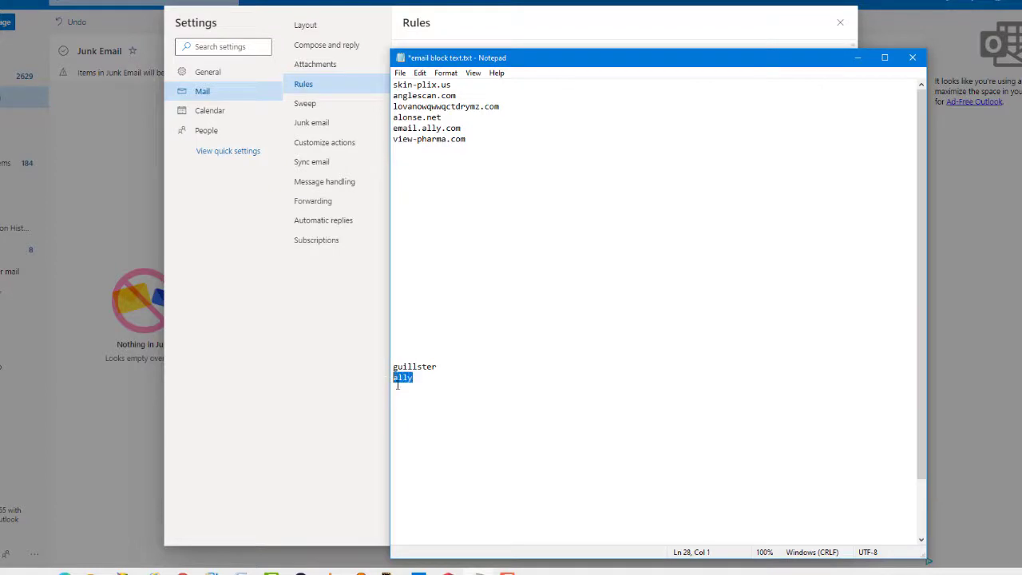
{"action": "right_click", "coordinate": [399, 379]}
{"action": "left_click", "coordinate": [427, 405]}
- Create and save rule 'del ally' that deletes mail whose sender address includes 'ally'
{"action": "left_click", "coordinate": [594, 48]}
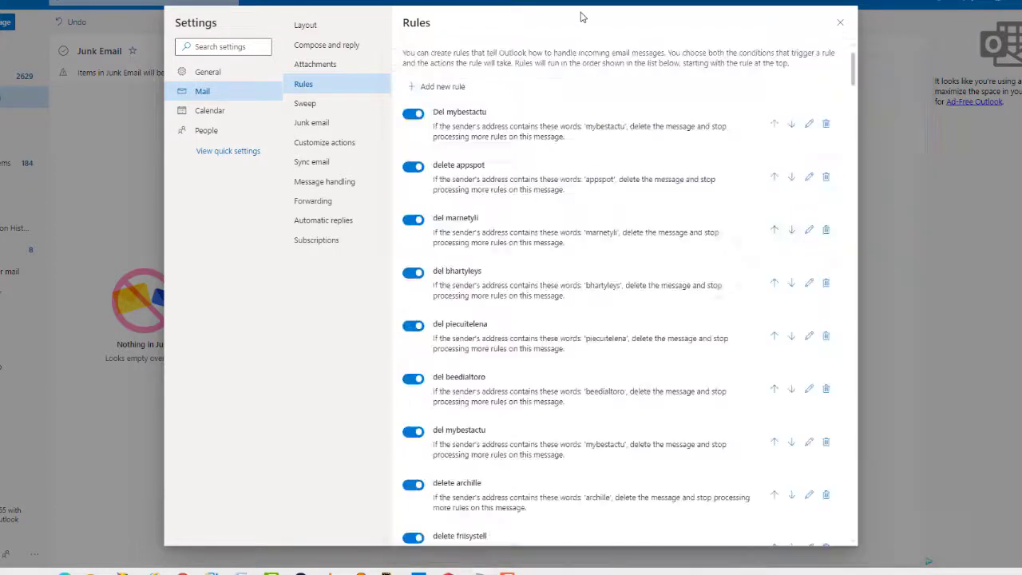
{"action": "left_click", "coordinate": [443, 88]}
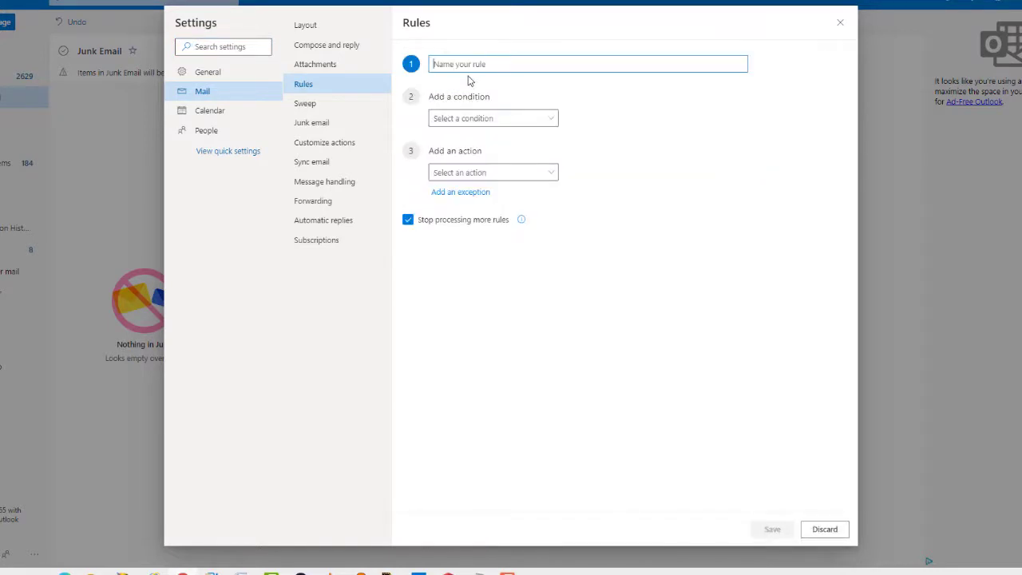
{"action": "type", "text": "de"}
{"action": "left_click", "coordinate": [549, 122]}
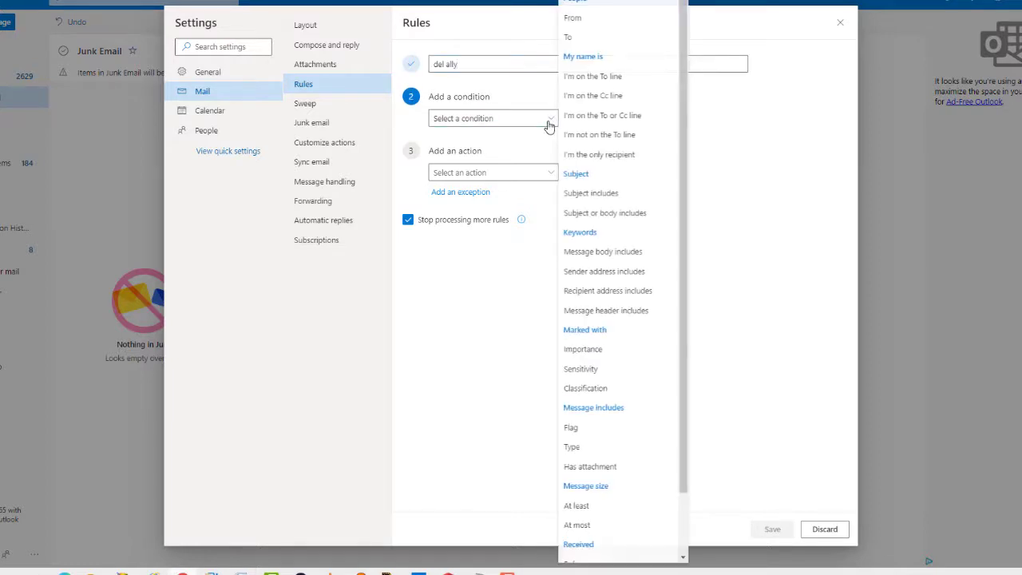
{"action": "left_click", "coordinate": [586, 273]}
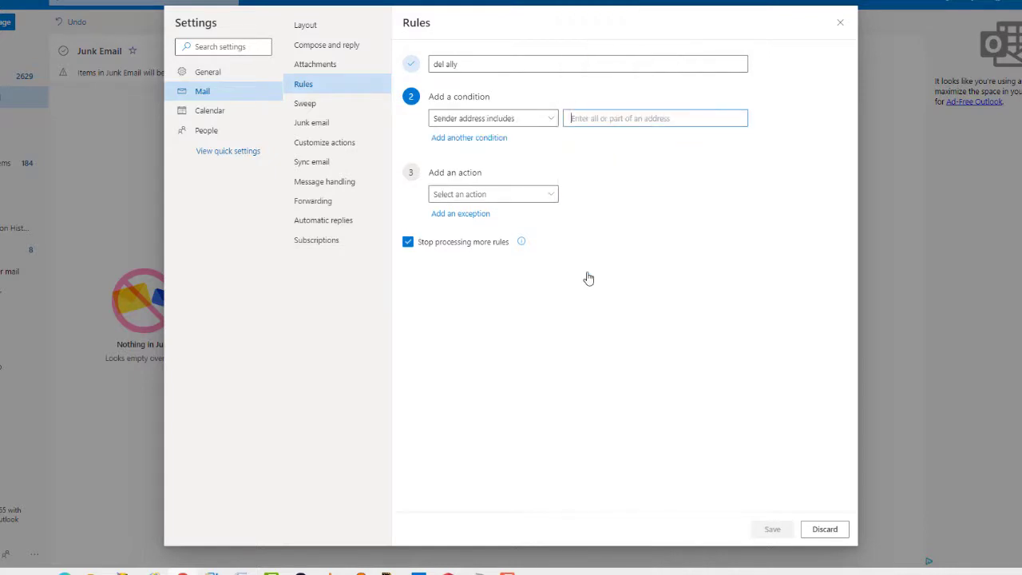
{"action": "right_click", "coordinate": [606, 120]}
{"action": "left_click", "coordinate": [637, 210]}
{"action": "left_click", "coordinate": [549, 196]}
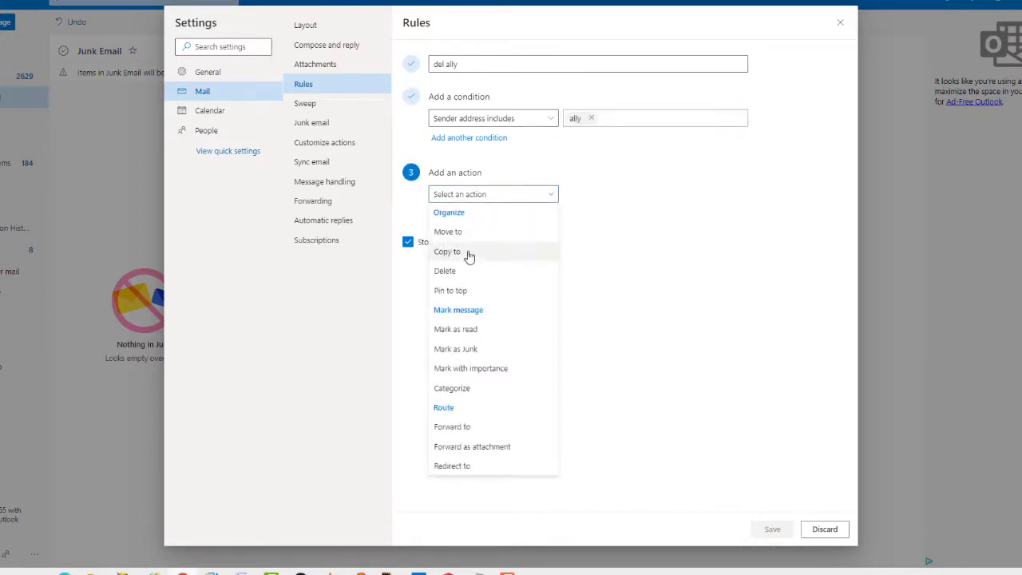
{"action": "left_click", "coordinate": [454, 272]}
{"action": "left_click", "coordinate": [770, 528]}
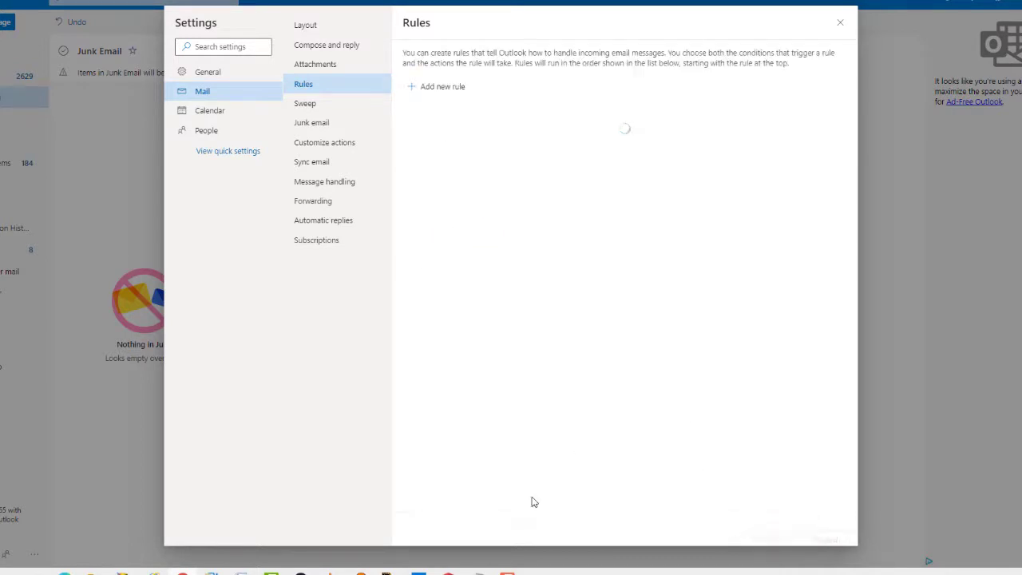
- Cut 'guillster' out of the Notepad domain list
{"action": "left_click", "coordinate": [473, 570]}
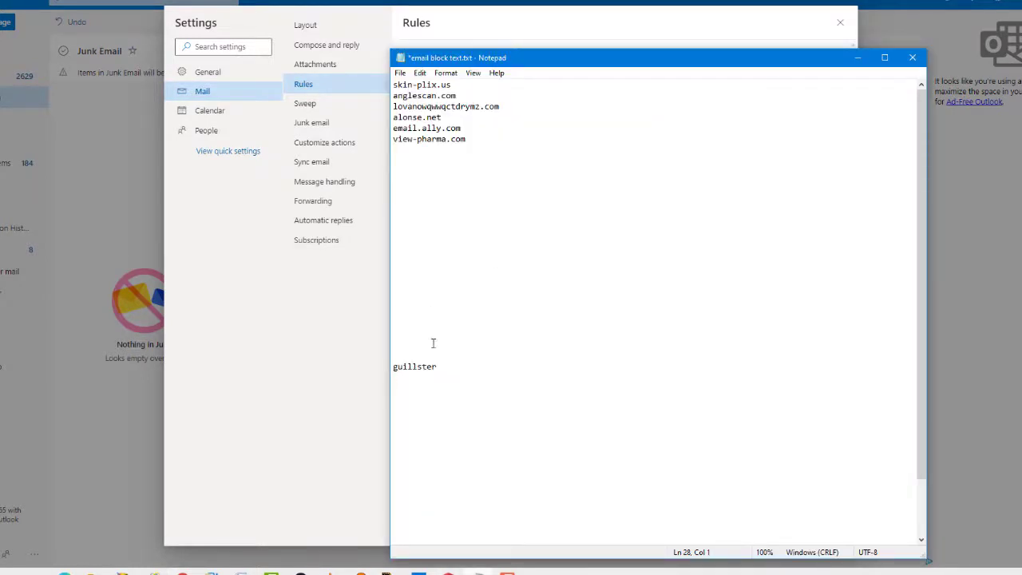
{"action": "left_click_drag", "start_coordinate": [452, 366], "coordinate": [375, 369]}
{"action": "right_click", "coordinate": [426, 366]}
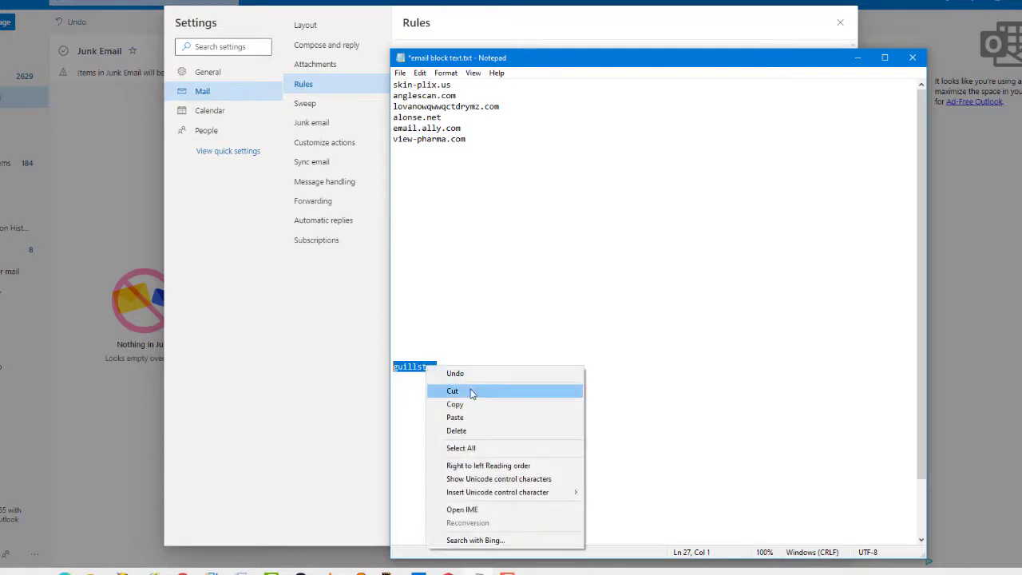
{"action": "left_click", "coordinate": [471, 392]}
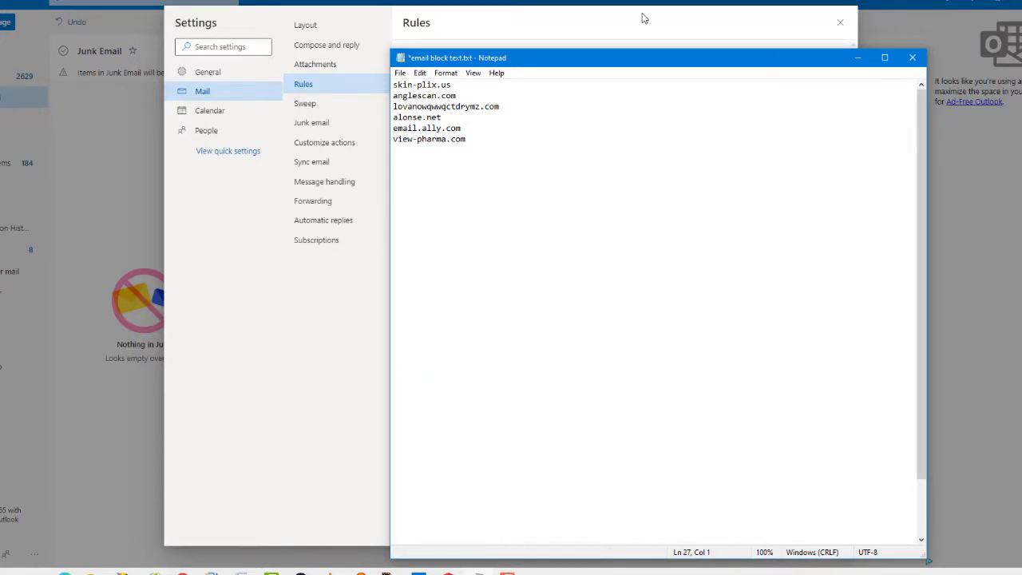
- Create and save rule 'del guillster' that deletes mail whose sender address includes 'guillster'
{"action": "left_click", "coordinate": [582, 24]}
{"action": "left_click", "coordinate": [439, 88]}
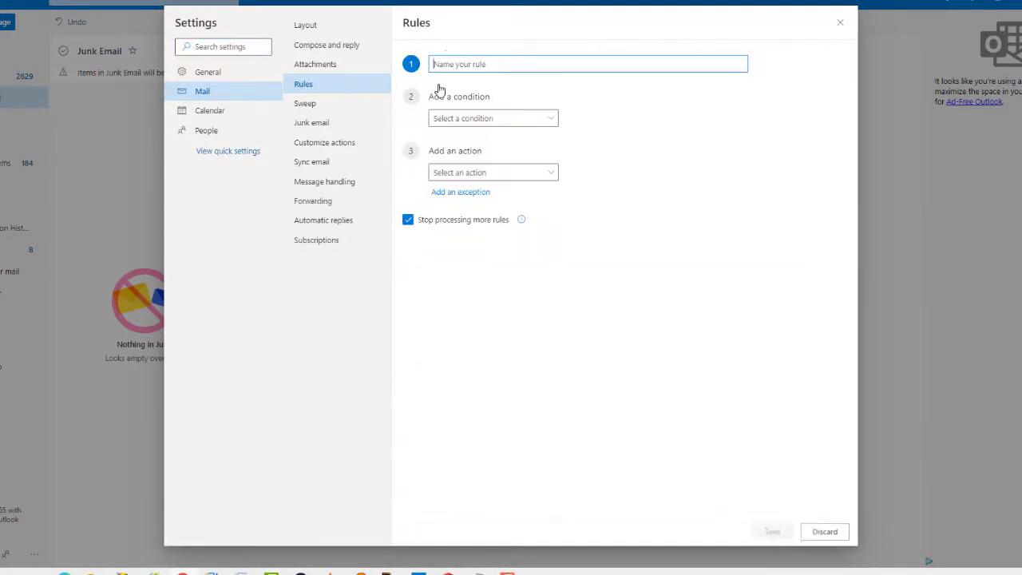
{"action": "type", "text": "de"}
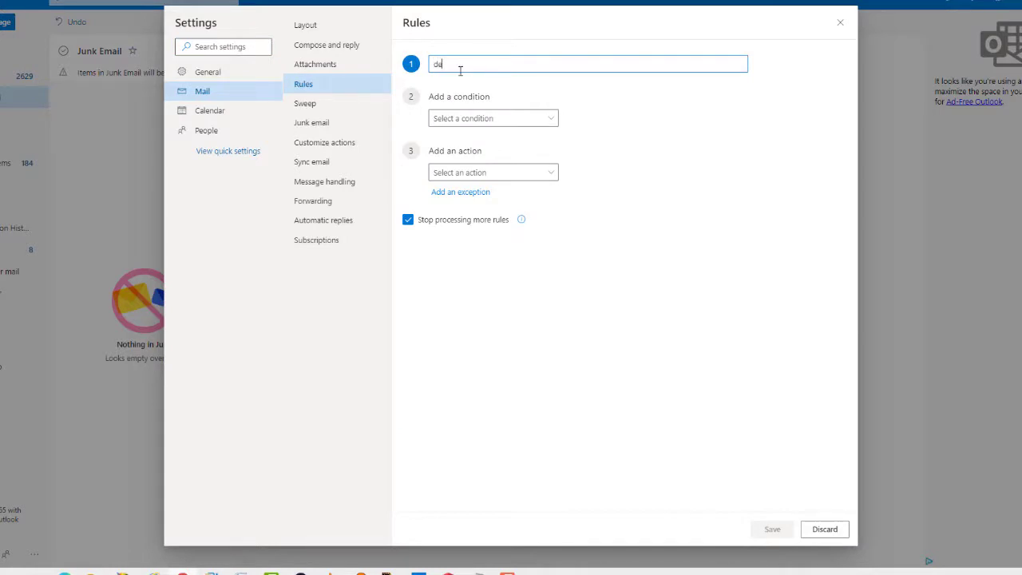
{"action": "type", "text": "l guillster"}
{"action": "left_click", "coordinate": [543, 119]}
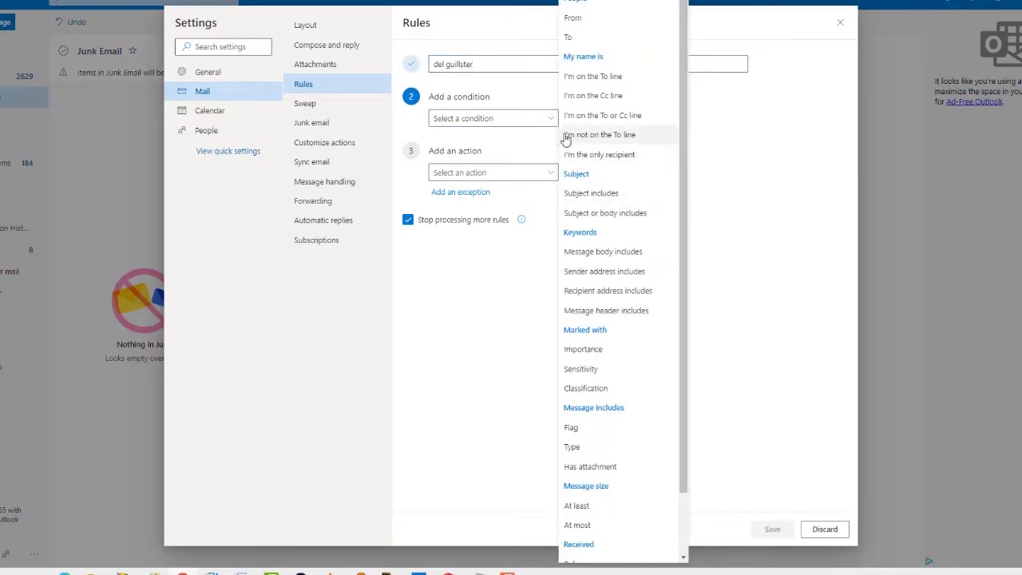
{"action": "left_click", "coordinate": [594, 273]}
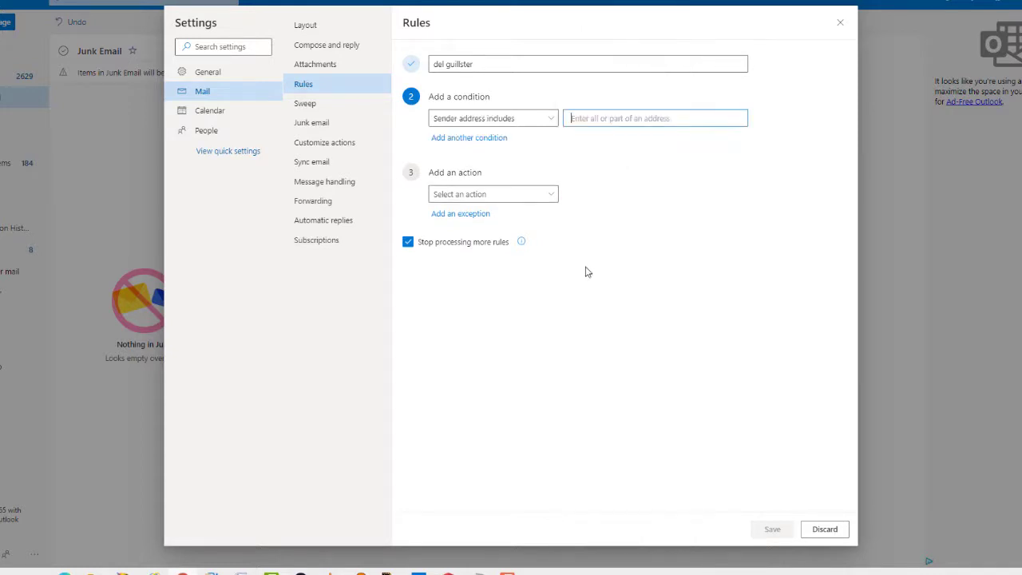
{"action": "right_click", "coordinate": [609, 121]}
{"action": "left_click", "coordinate": [645, 214]}
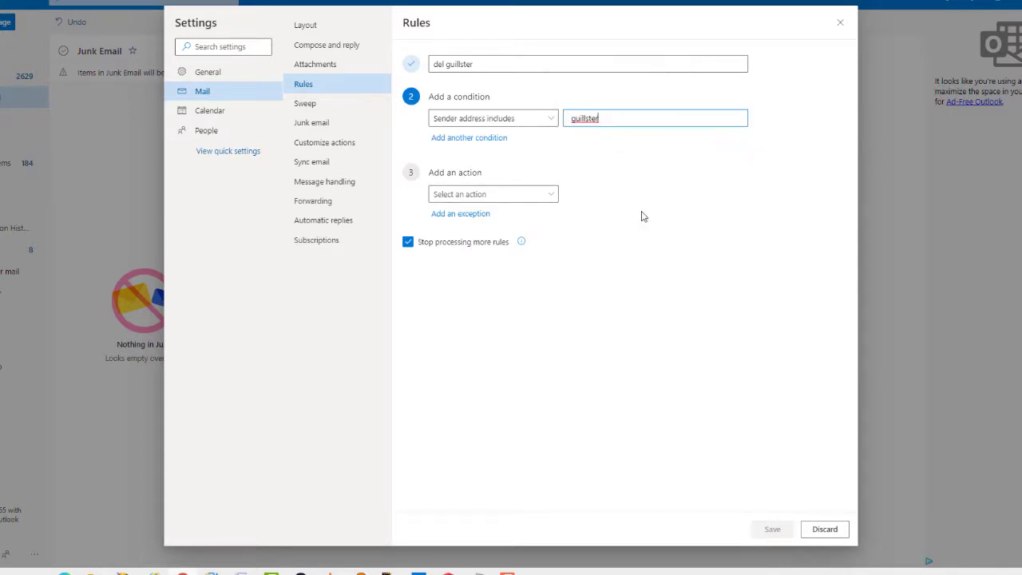
{"action": "left_click", "coordinate": [549, 198]}
{"action": "left_click", "coordinate": [445, 270]}
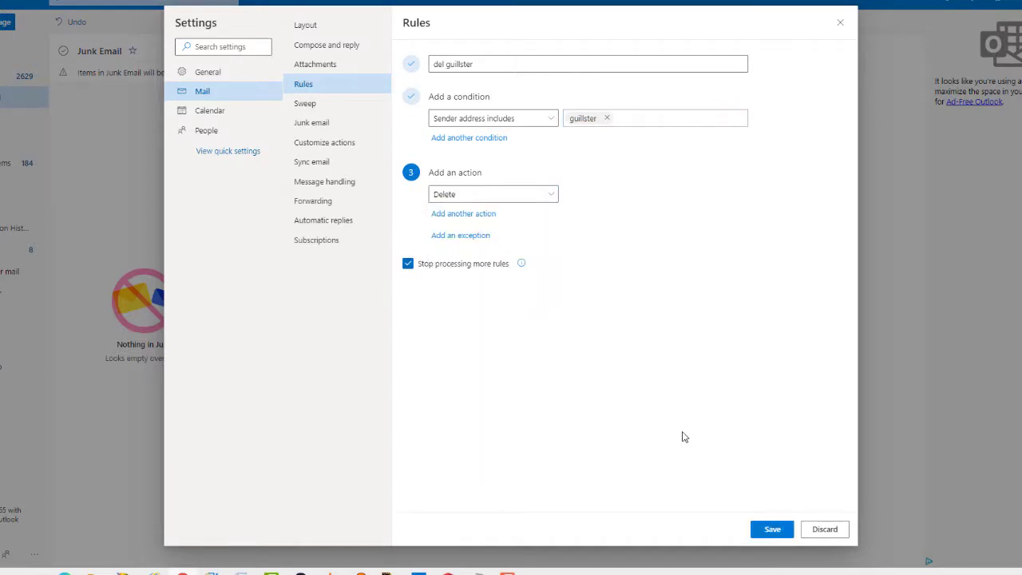
{"action": "left_click", "coordinate": [771, 529]}
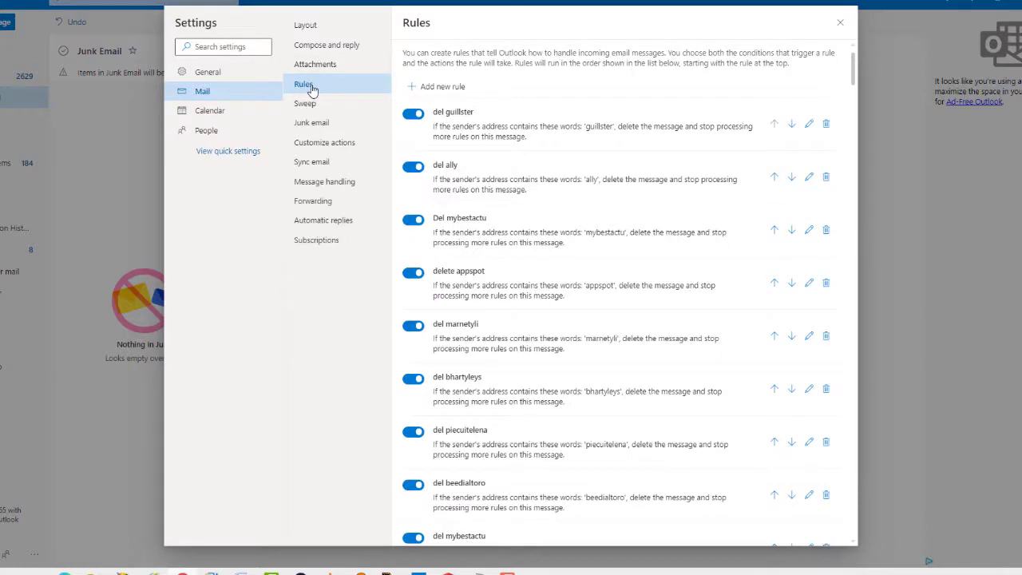
- Close the Settings dialog and return to the Junk Email folder
{"action": "left_click", "coordinate": [837, 26]}
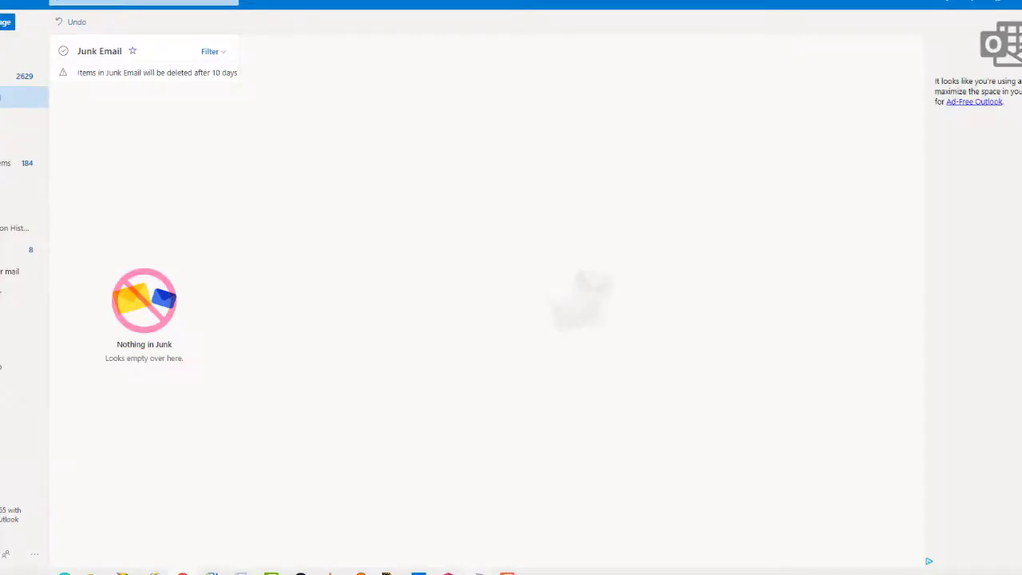
{"action": "left_click", "coordinate": [473, 570]}
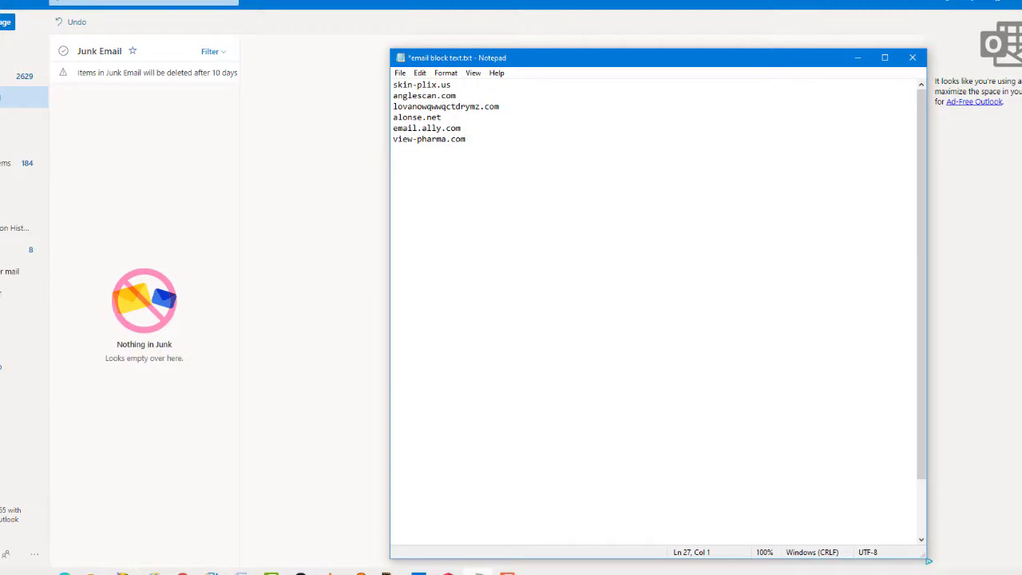
{"action": "left_click", "coordinate": [473, 570]}
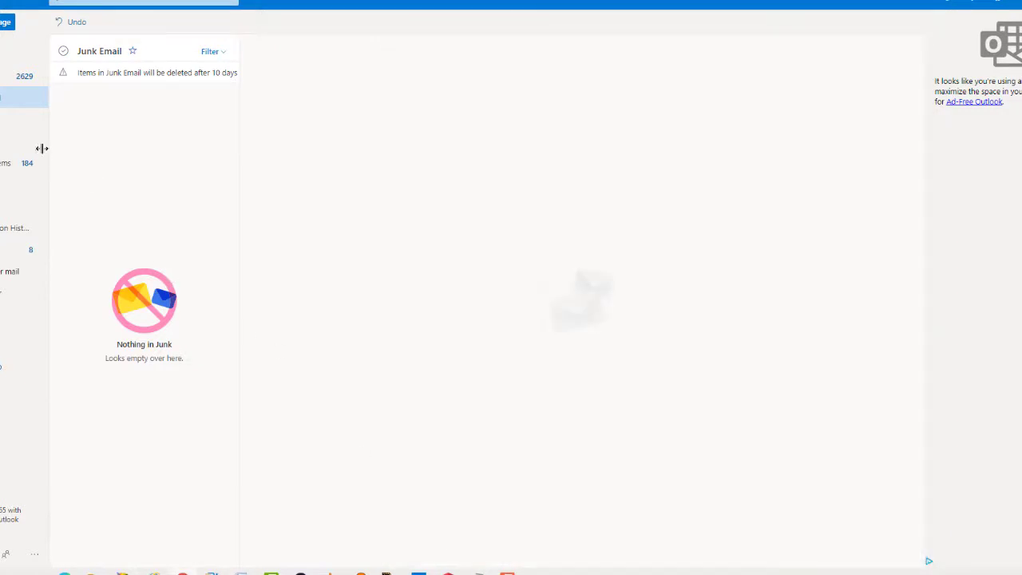
- Reopen all Outlook settings on the Junk email page
{"action": "left_click", "coordinate": [996, 5]}
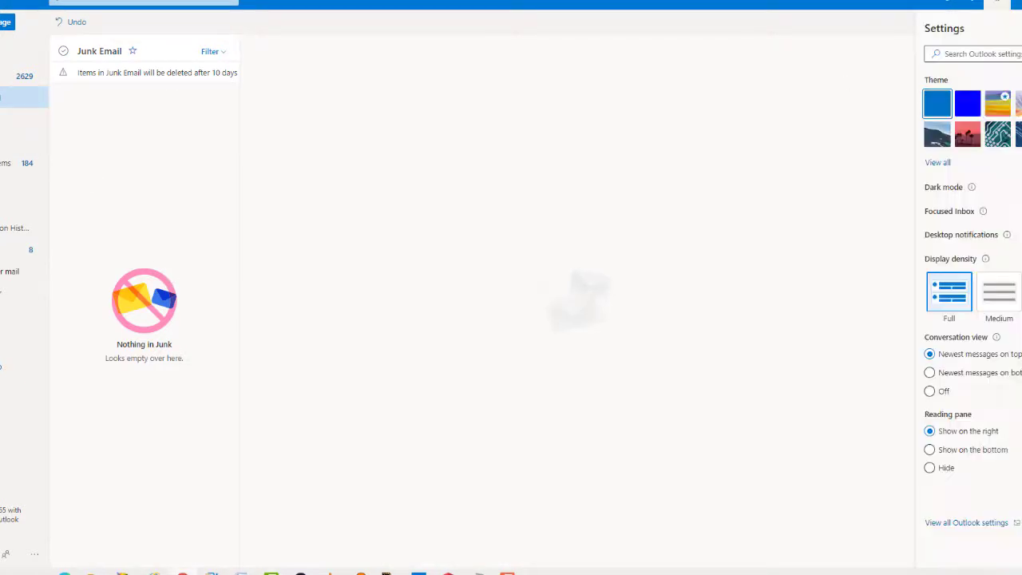
{"action": "left_click", "coordinate": [970, 523]}
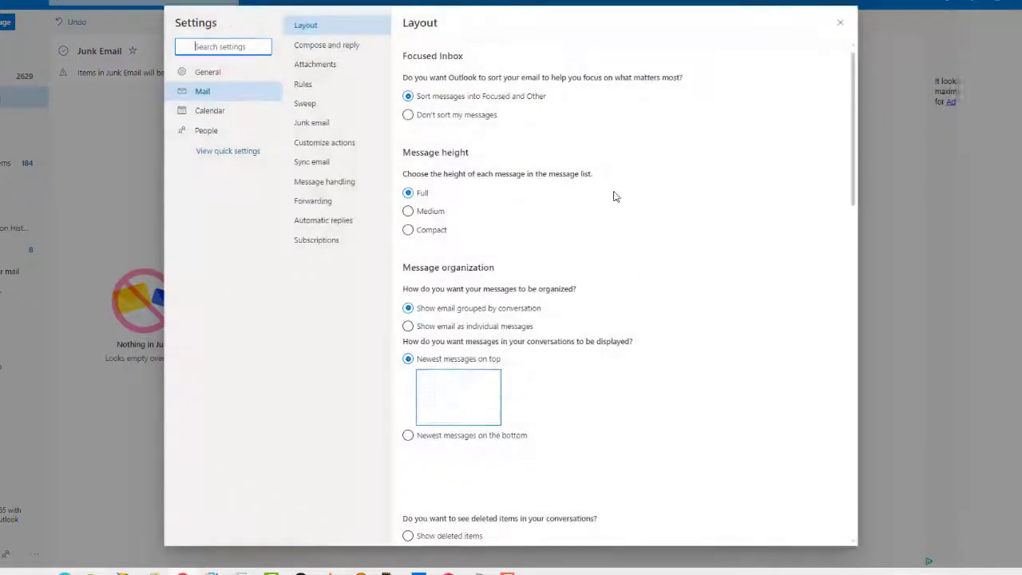
{"action": "left_click", "coordinate": [297, 124]}
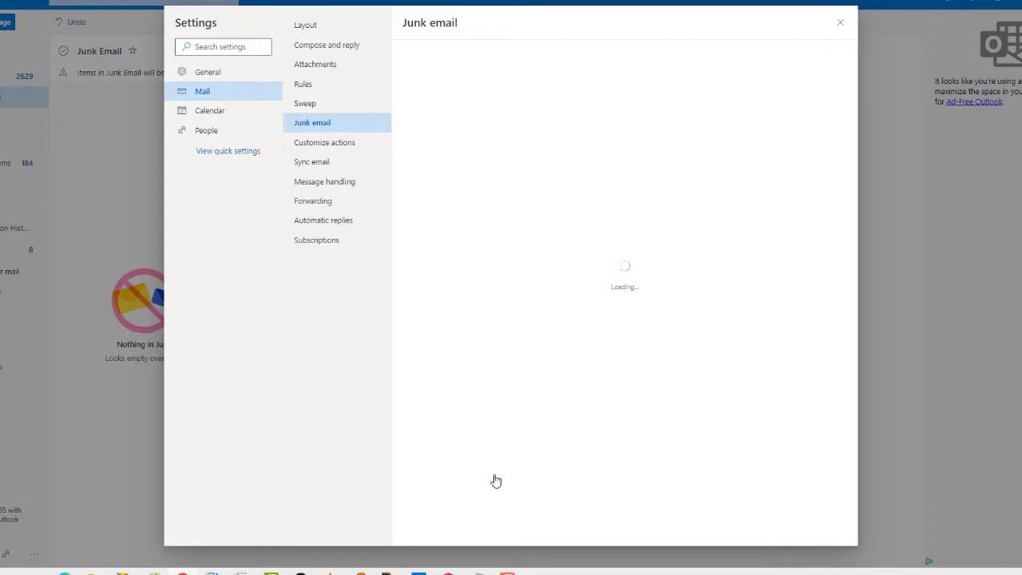
- Cut view-pharma.com from Notepad and add it to Blocked senders and domains
{"action": "left_click", "coordinate": [479, 571]}
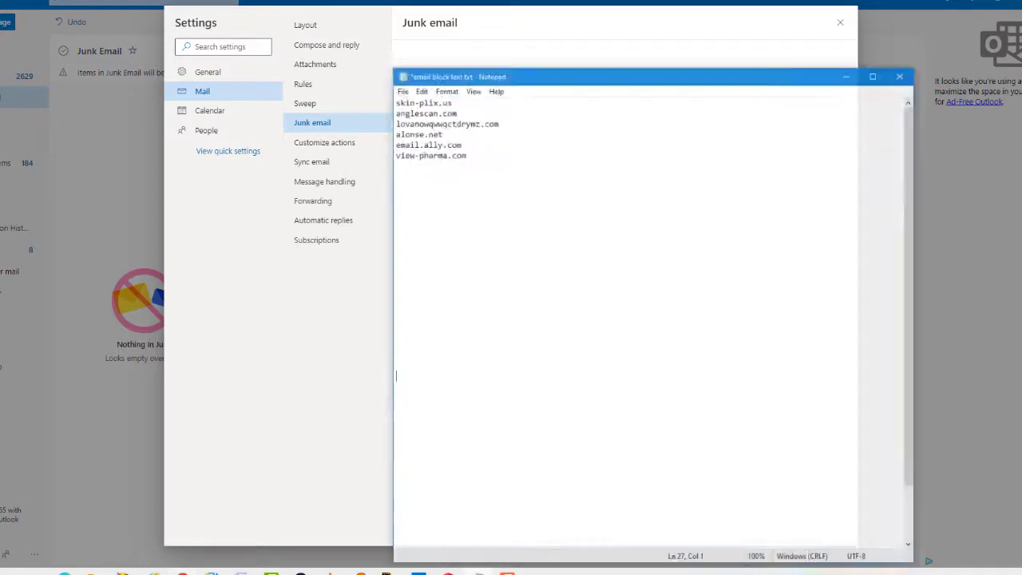
{"action": "left_click_drag", "start_coordinate": [470, 139], "coordinate": [392, 140]}
{"action": "right_click", "coordinate": [402, 139]}
{"action": "left_click", "coordinate": [428, 162]}
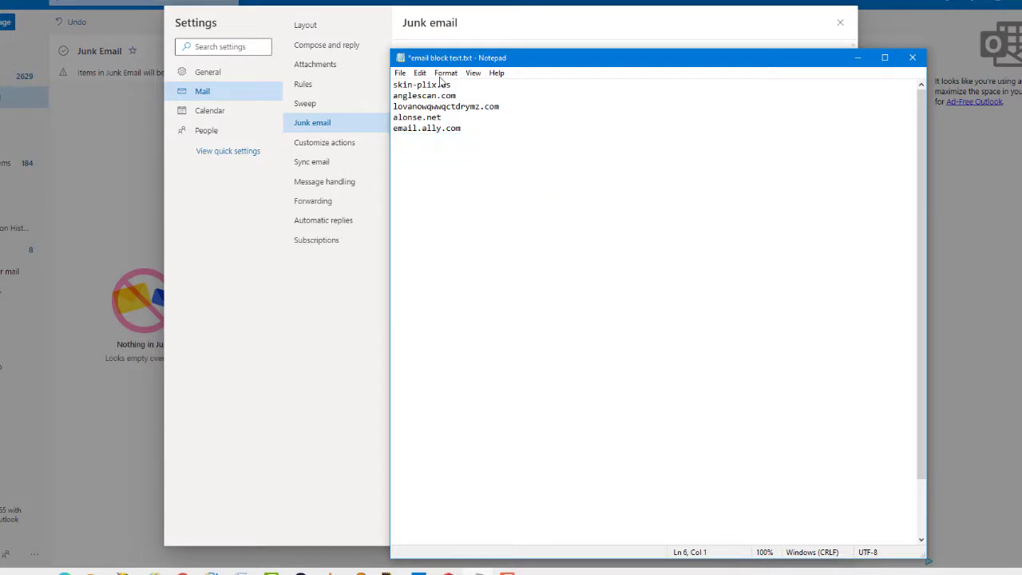
{"action": "left_click", "coordinate": [853, 58]}
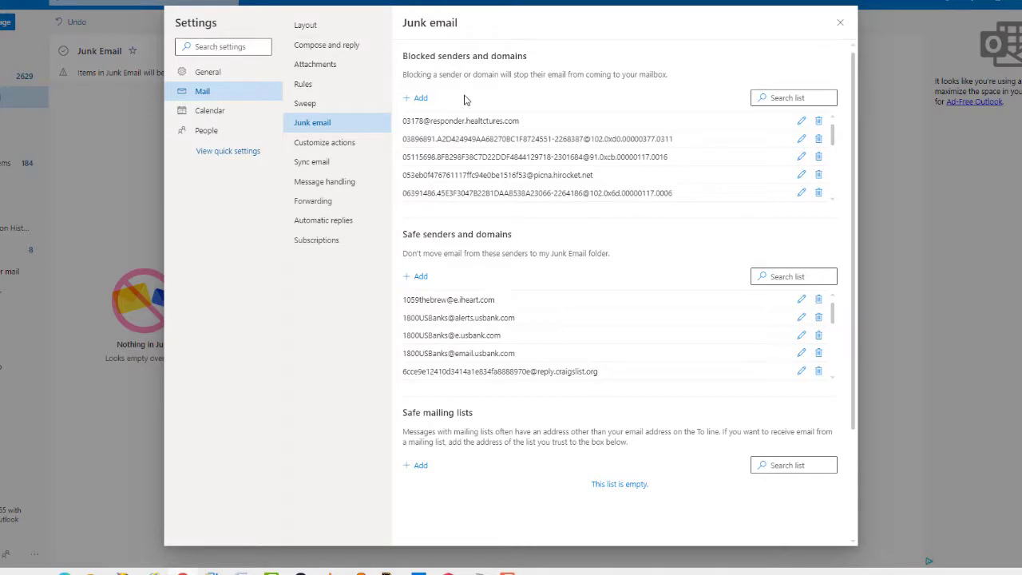
{"action": "left_click", "coordinate": [420, 98]}
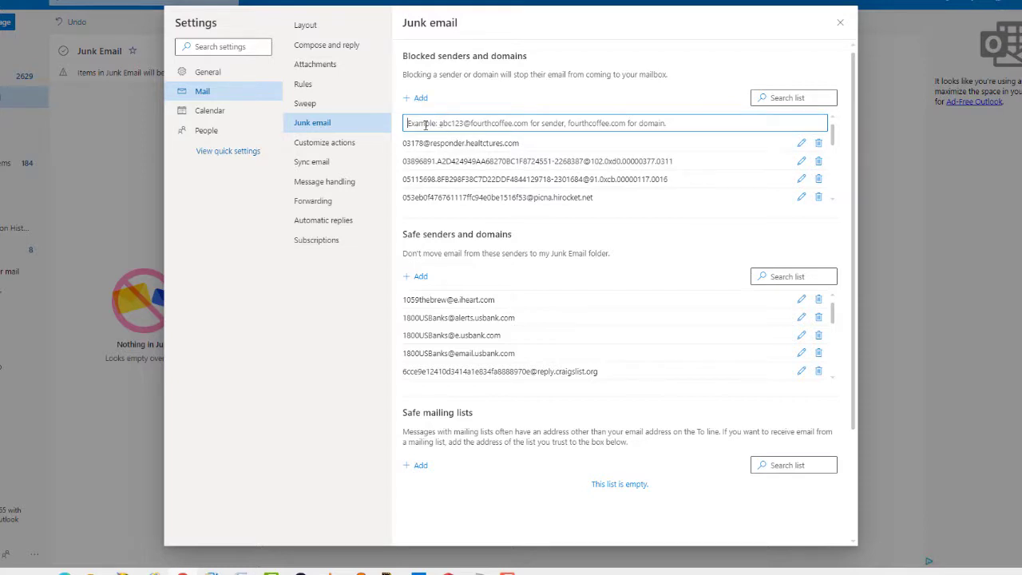
{"action": "key", "text": "ctrl+v"}
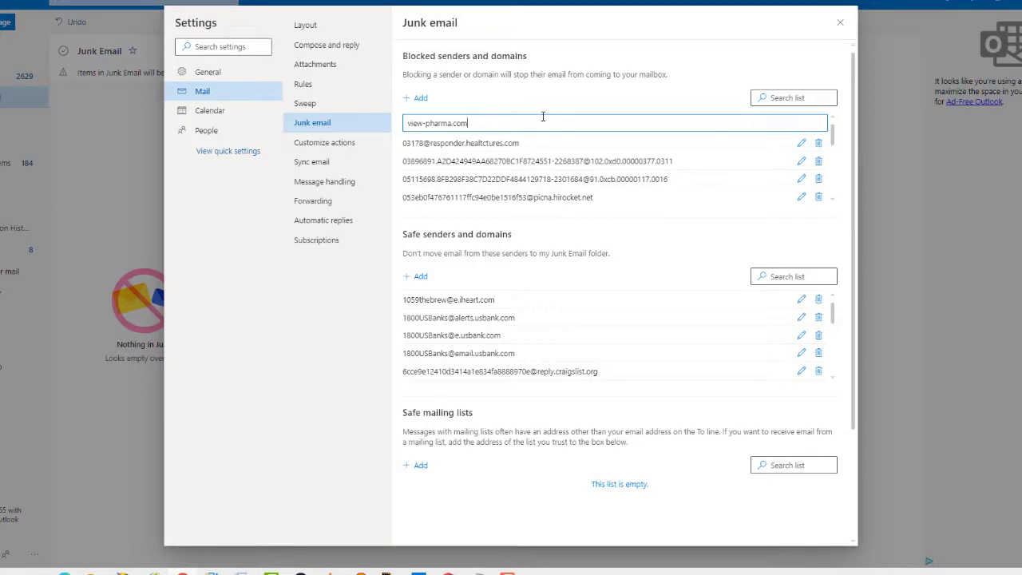
{"action": "key", "text": "Return"}
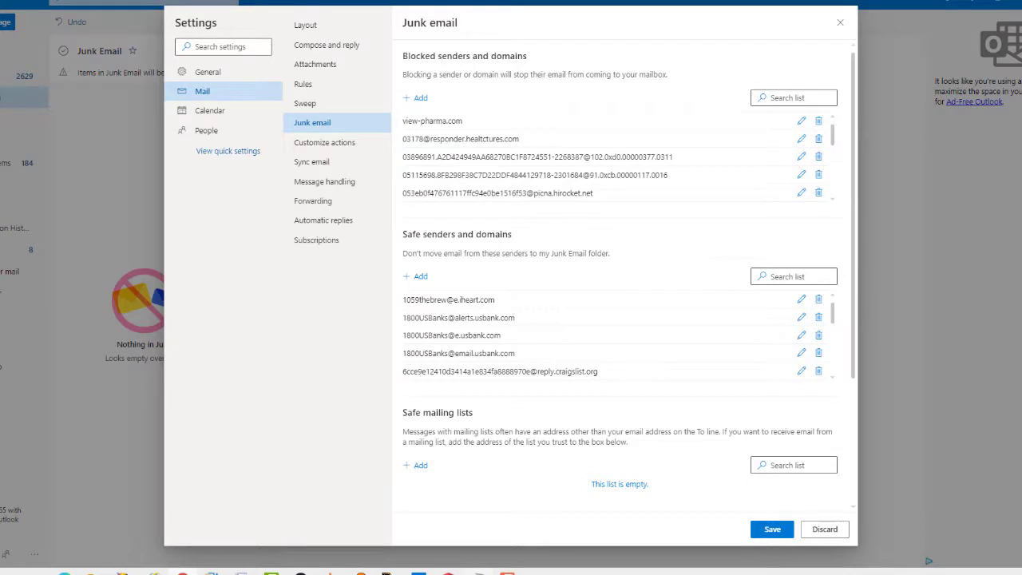
- Cut email.ally.com out of the Notepad domain list
{"action": "key", "text": "alt+Tab"}
{"action": "left_click_drag", "start_coordinate": [463, 128], "coordinate": [393, 129]}
{"action": "right_click", "coordinate": [403, 129]}
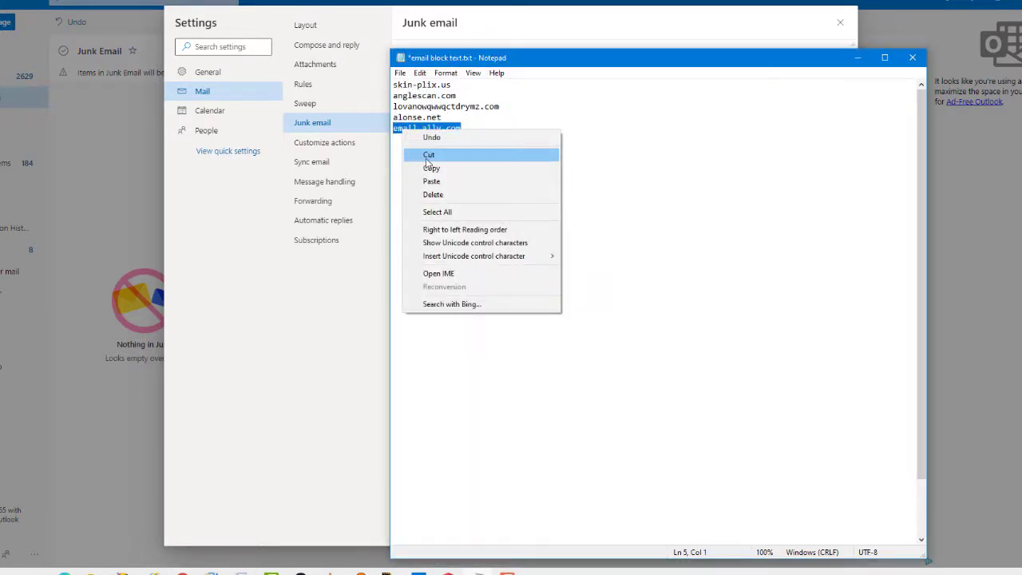
{"action": "left_click", "coordinate": [427, 156]}
{"action": "left_click", "coordinate": [856, 58]}
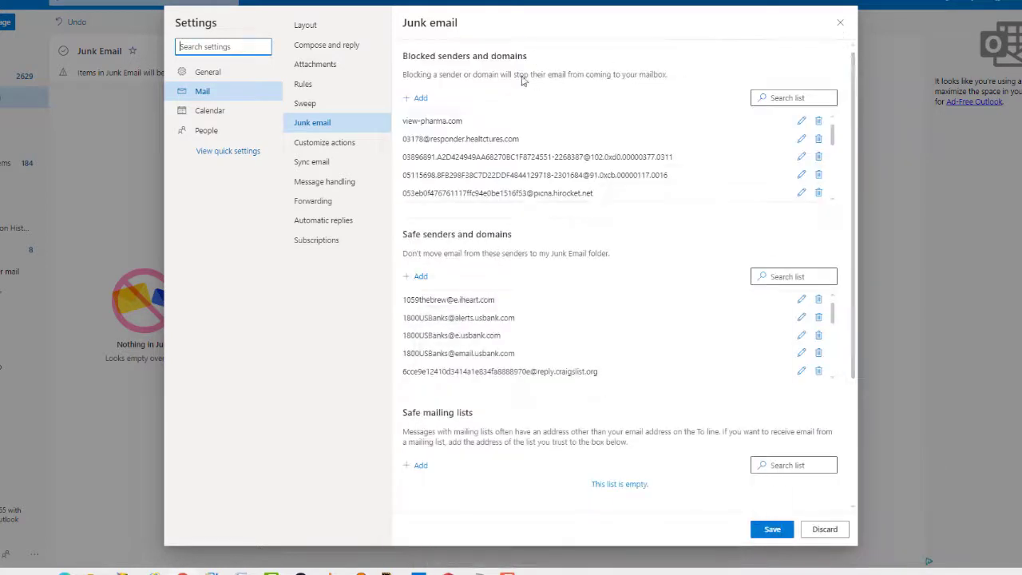
- Add email.ally.com to the Blocked senders and domains list
{"action": "left_click", "coordinate": [420, 98]}
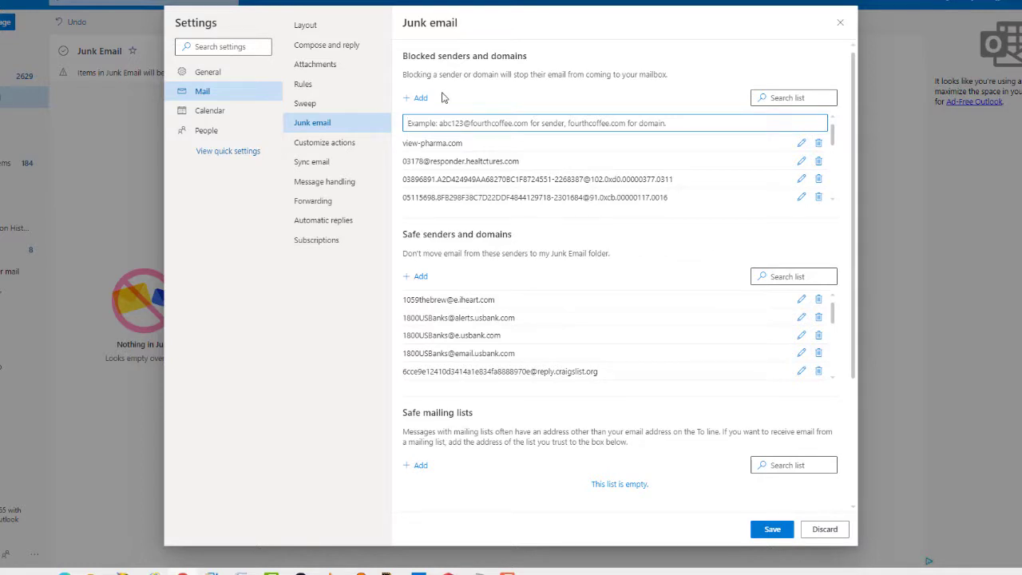
{"action": "key", "text": "ctrl+v"}
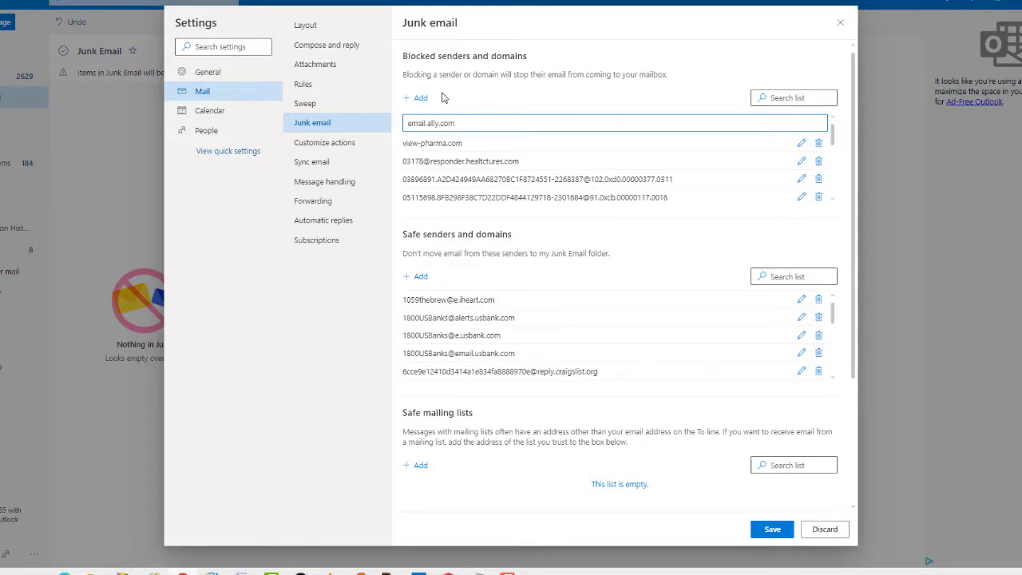
{"action": "key", "text": "Return"}
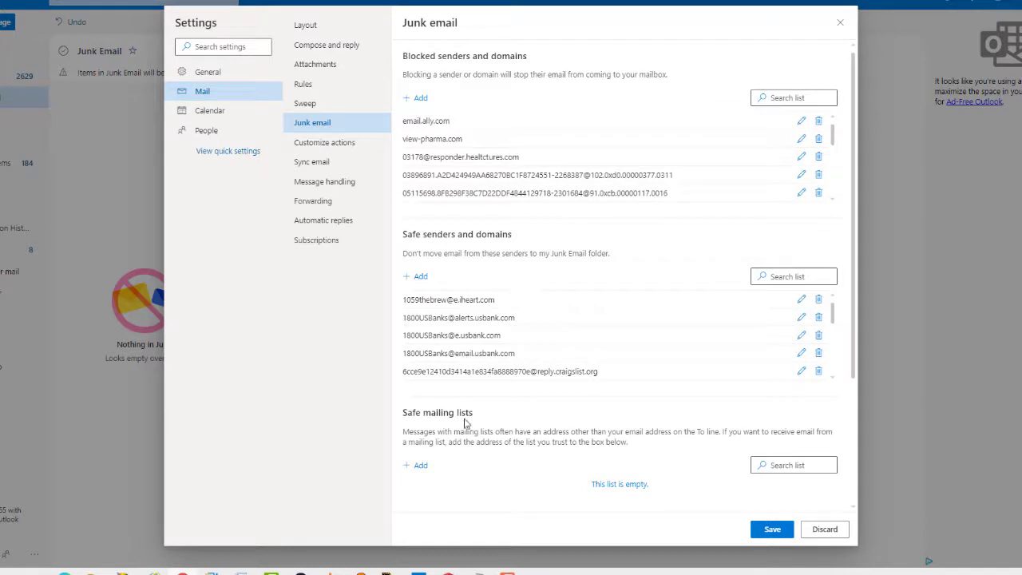
- Cut alonse.net from Notepad and add it to the blocked list
{"action": "key", "text": "alt+Tab"}
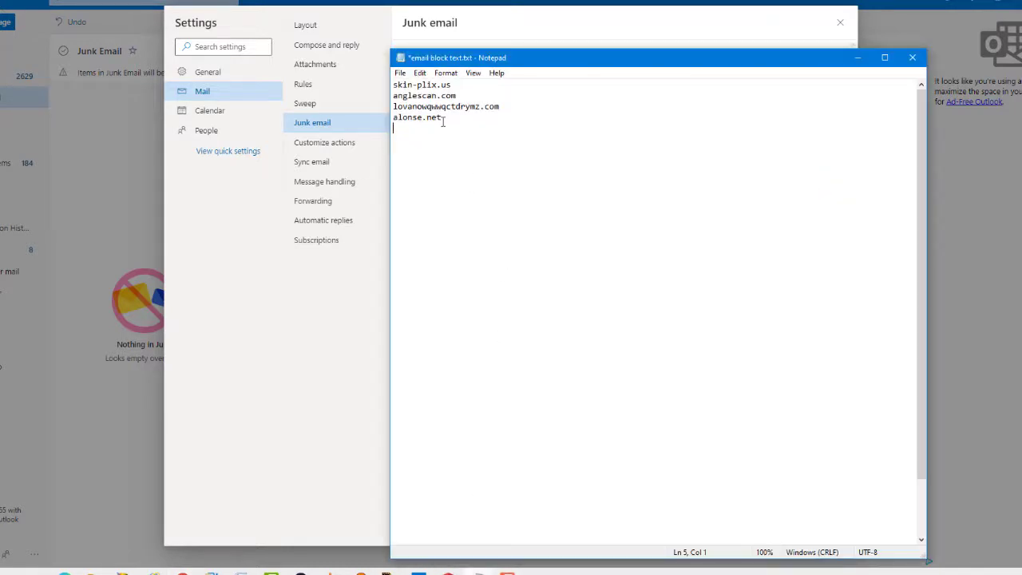
{"action": "left_click_drag", "start_coordinate": [442, 119], "coordinate": [393, 118]}
{"action": "right_click", "coordinate": [402, 119]}
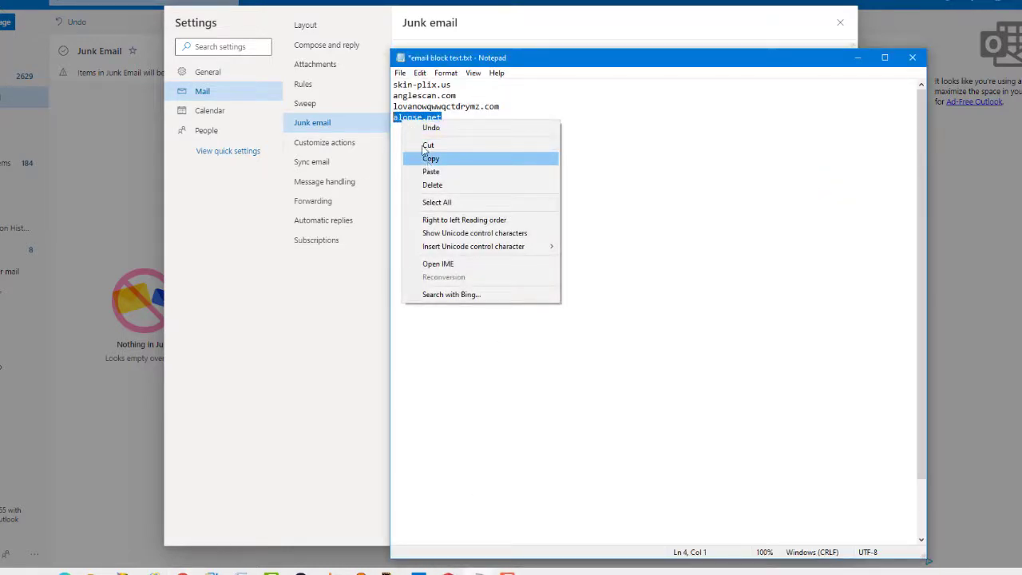
{"action": "left_click", "coordinate": [431, 144]}
{"action": "left_click", "coordinate": [639, 33]}
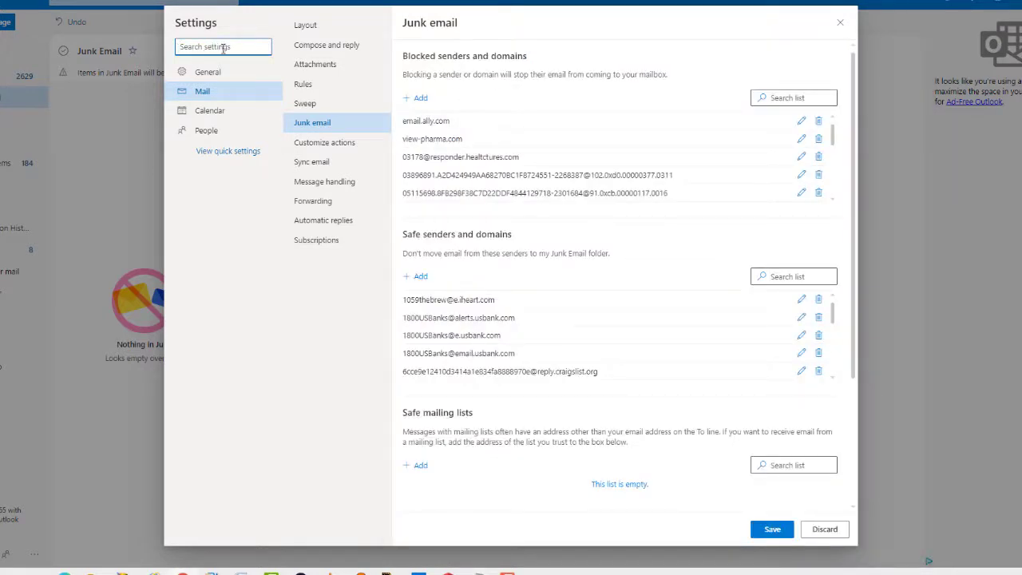
{"action": "left_click", "coordinate": [503, 102]}
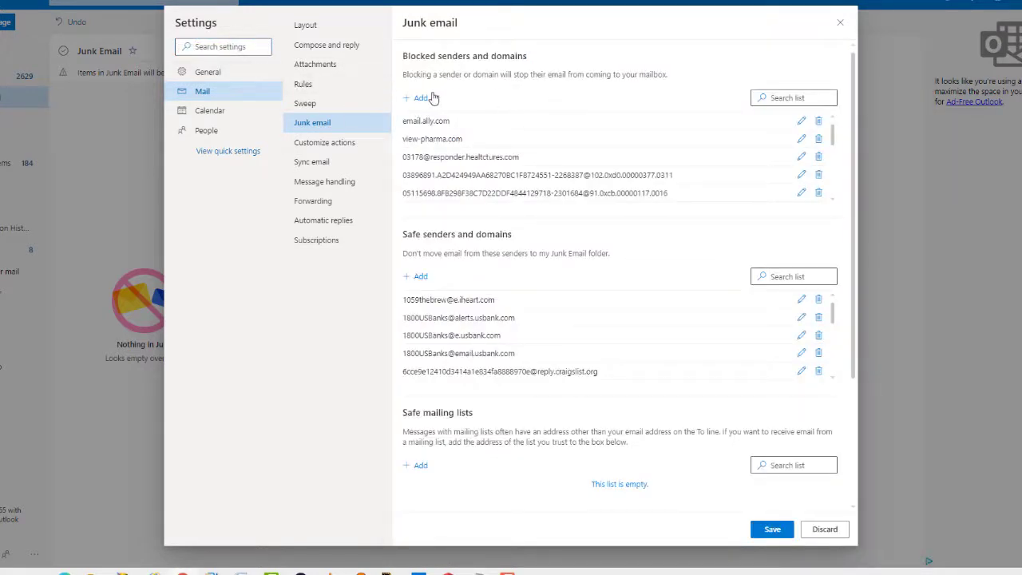
{"action": "left_click", "coordinate": [420, 99]}
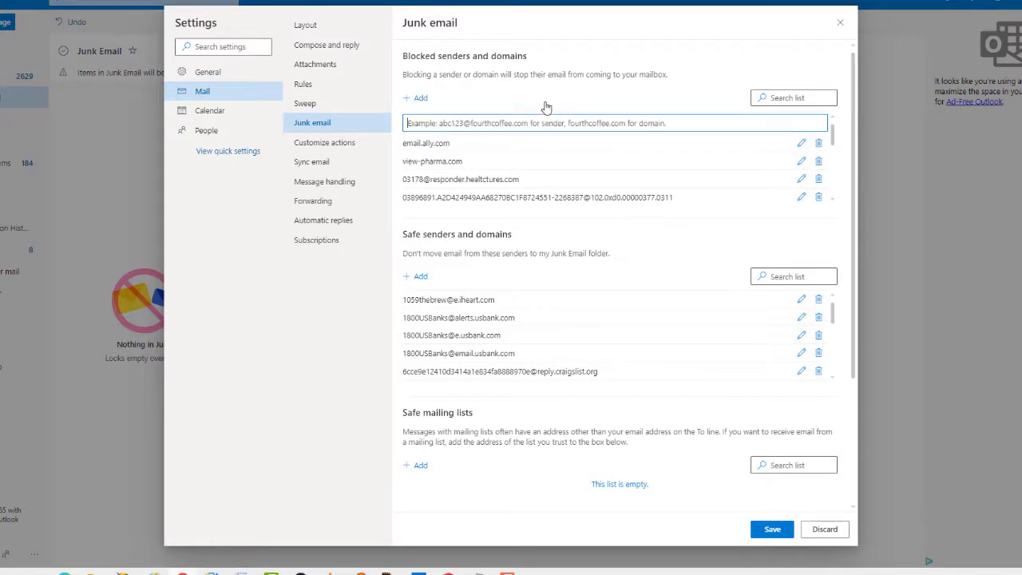
{"action": "key", "text": "ctrl+v"}
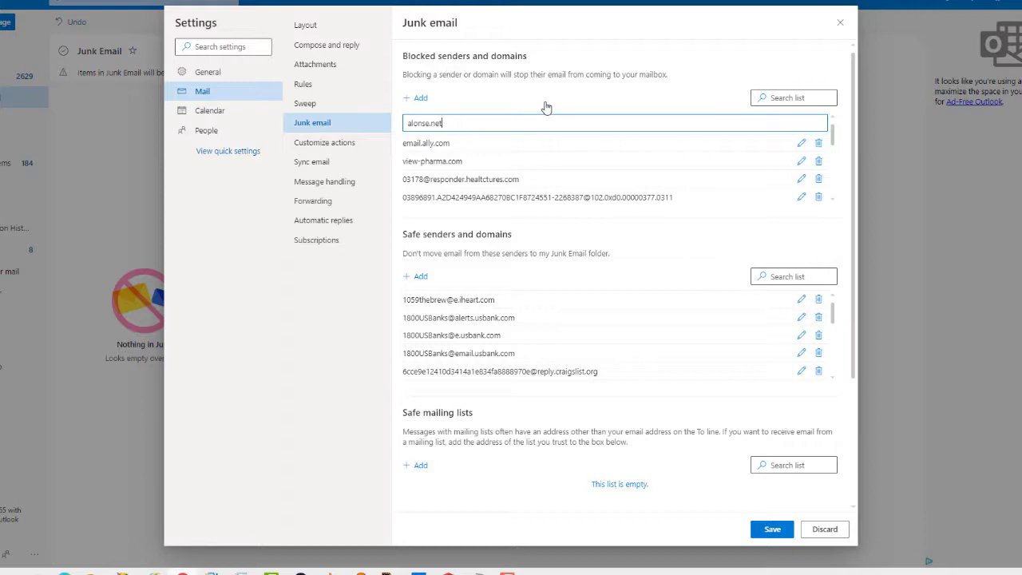
{"action": "key", "text": "Return"}
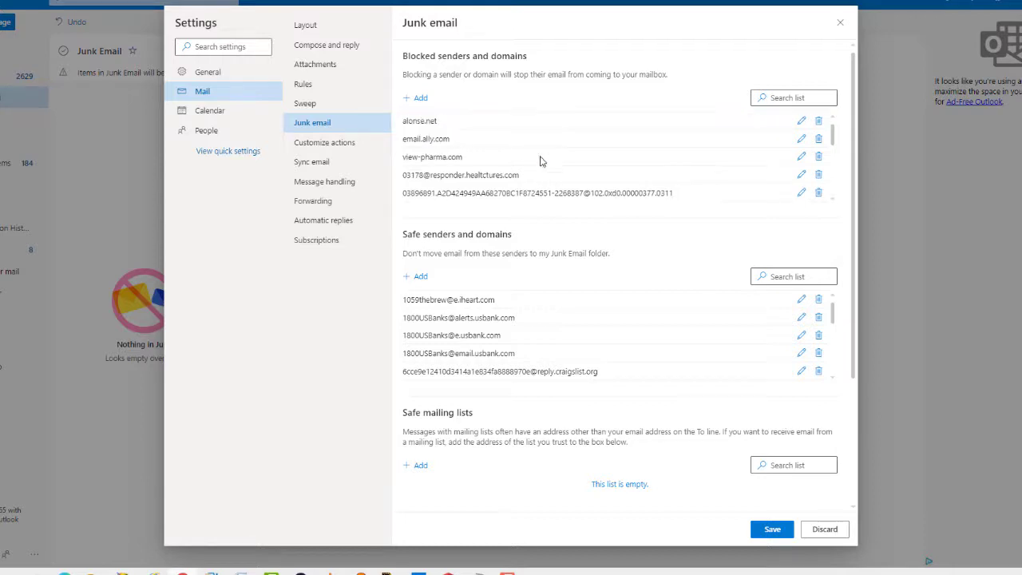
{"action": "key", "text": "alt+Tab"}
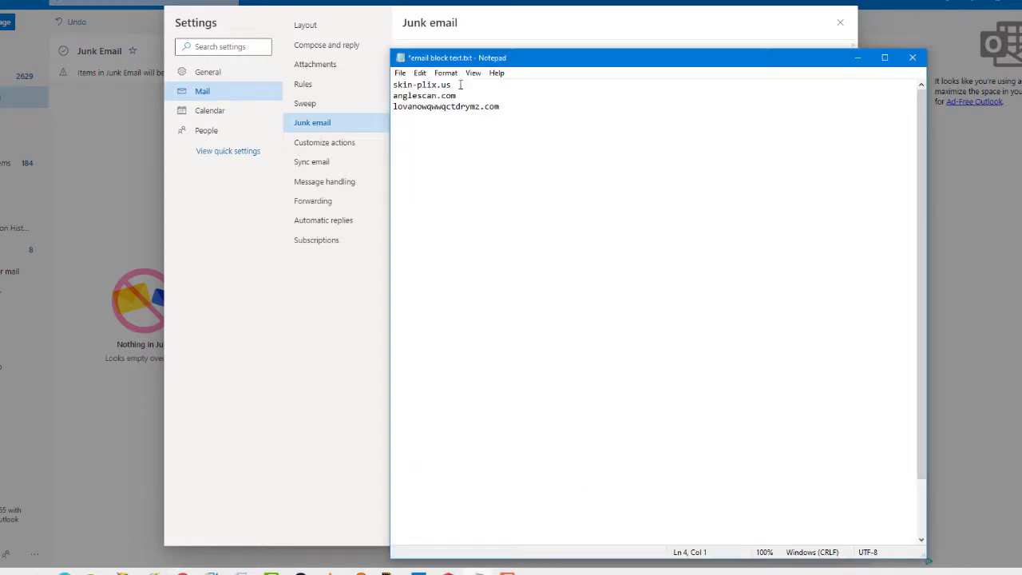
- Cut lovanowqwwqctdrymz.com from Notepad and add it to the blocked senders
{"action": "left_click_drag", "start_coordinate": [505, 107], "coordinate": [392, 107]}
{"action": "right_click", "coordinate": [418, 108]}
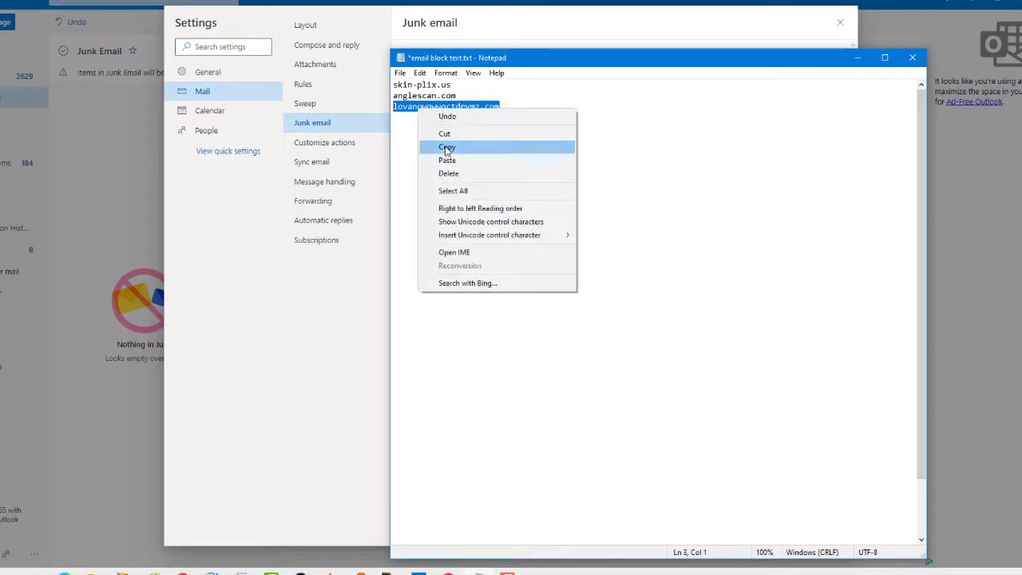
{"action": "left_click", "coordinate": [444, 133]}
{"action": "left_click", "coordinate": [373, 38]}
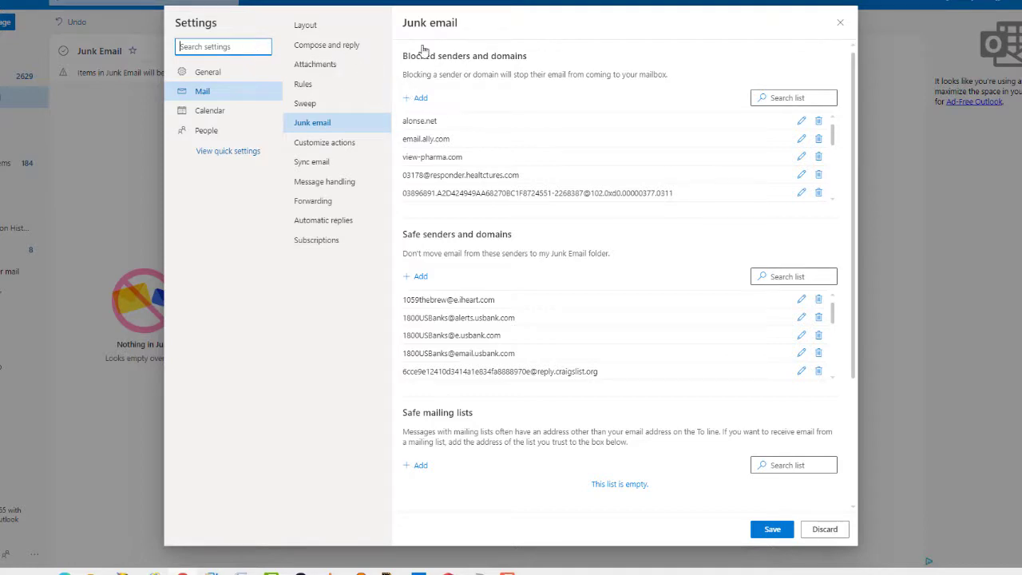
{"action": "left_click", "coordinate": [422, 97]}
{"action": "left_click", "coordinate": [547, 283]}
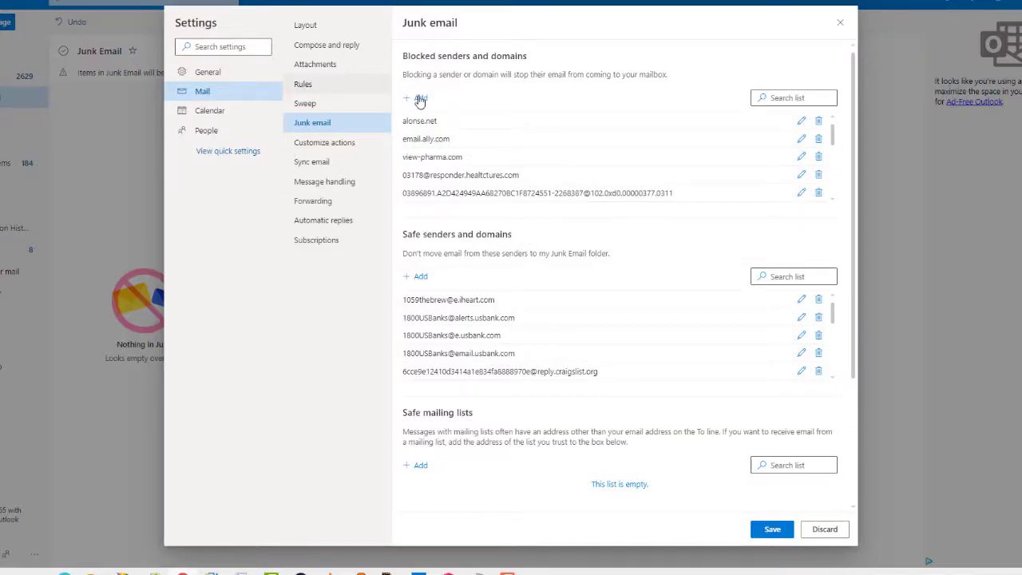
{"action": "left_click", "coordinate": [467, 106]}
{"action": "key", "text": "ctrl+v"}
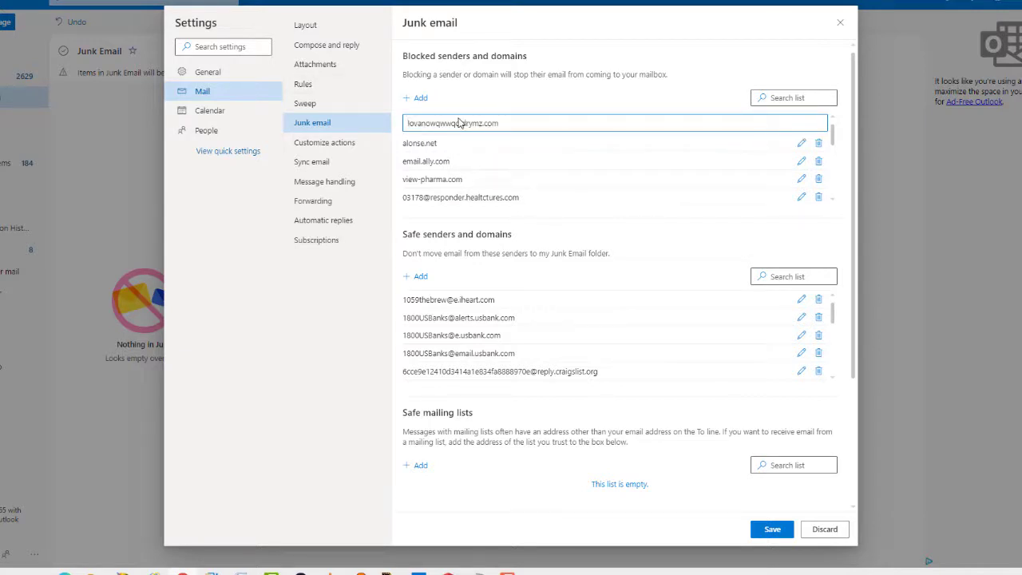
{"action": "key", "text": "Return"}
- Cut anglescan.com from Notepad and add it to the blocked senders
{"action": "left_click", "coordinate": [488, 569]}
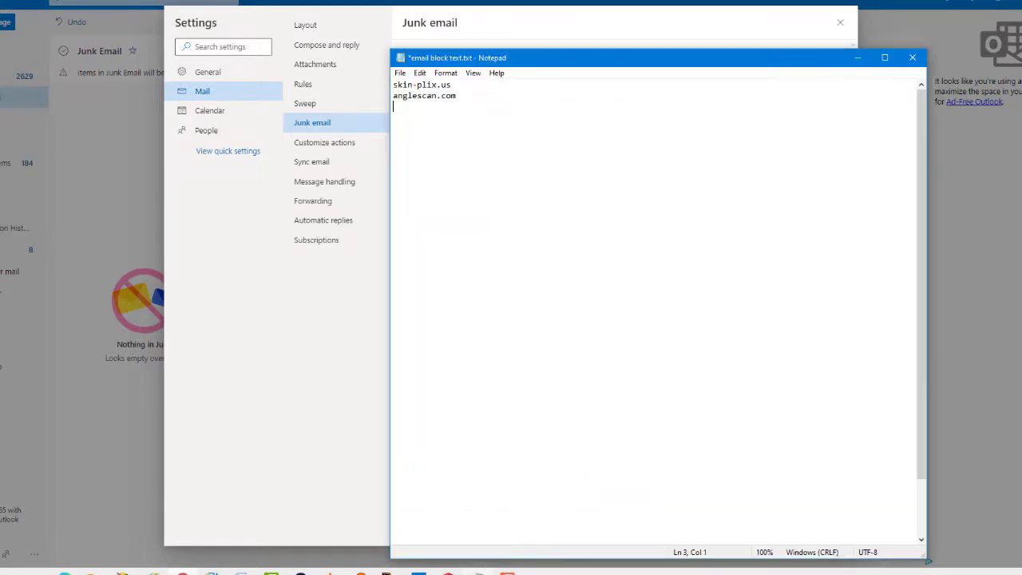
{"action": "double_click", "coordinate": [444, 96]}
{"action": "right_click", "coordinate": [401, 93]}
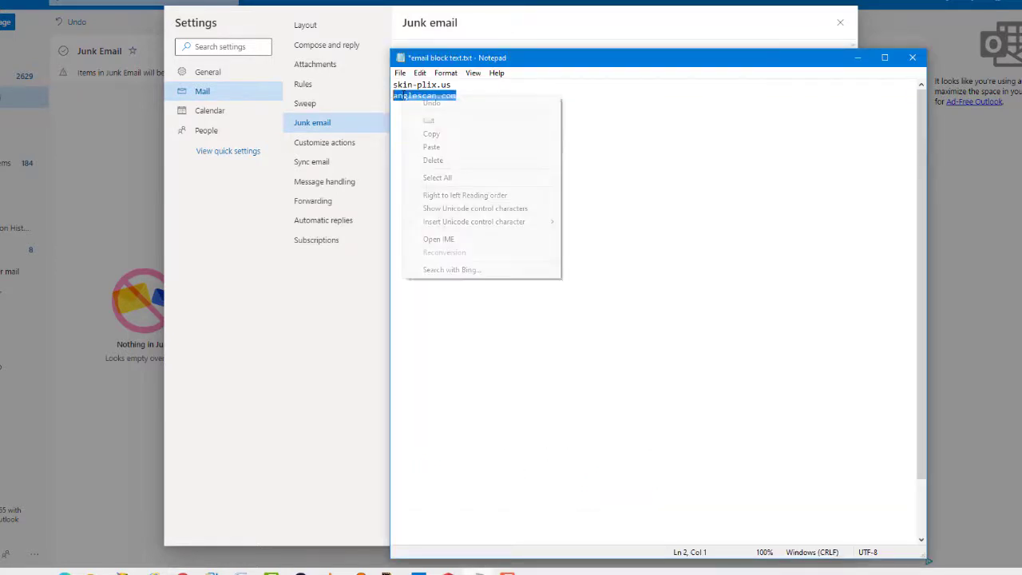
{"action": "left_click", "coordinate": [424, 120]}
{"action": "left_click", "coordinate": [857, 57]}
{"action": "left_click", "coordinate": [496, 29]}
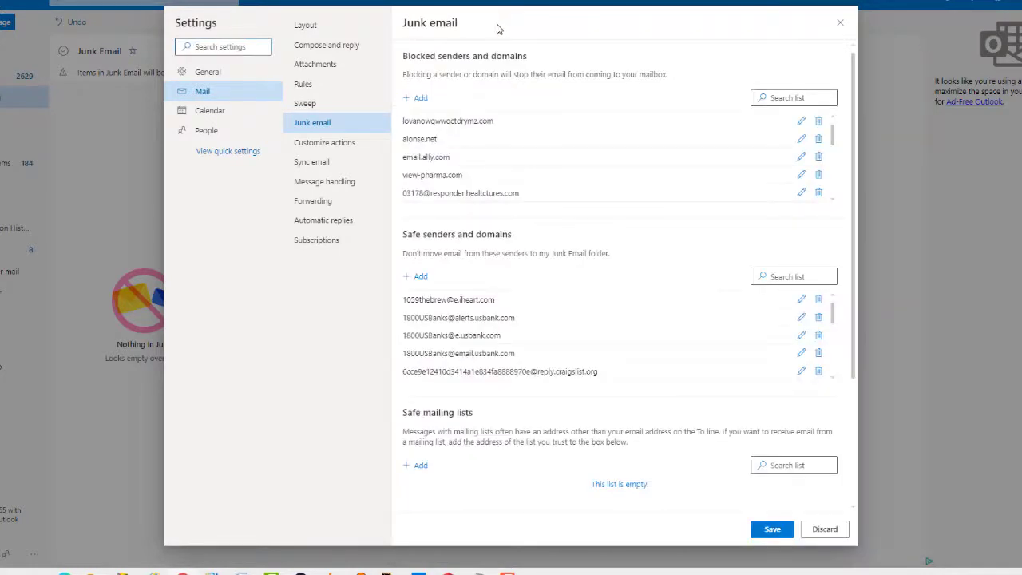
{"action": "left_click", "coordinate": [469, 98]}
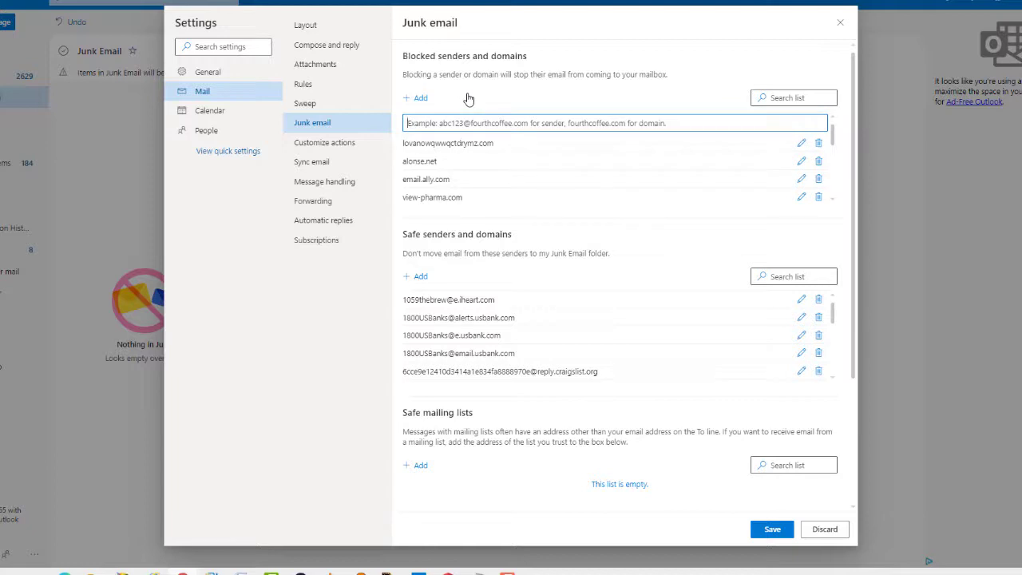
{"action": "key", "text": "ctrl+v"}
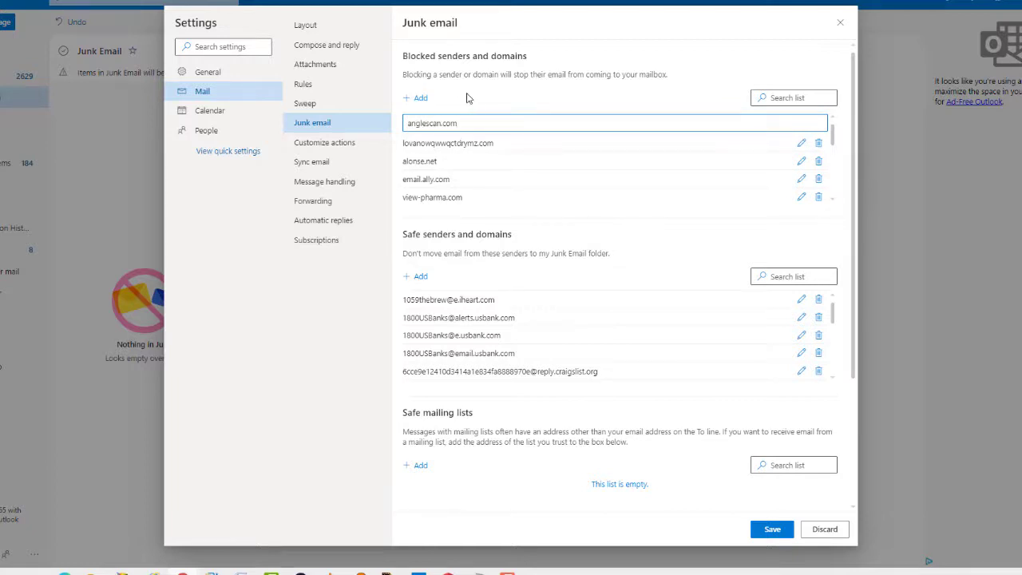
{"action": "key", "text": "Return"}
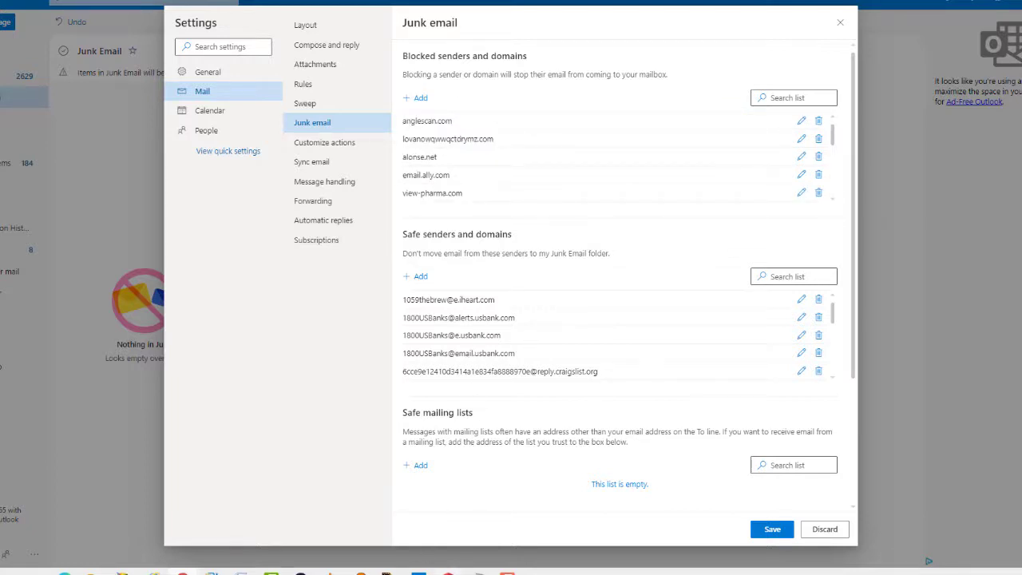
{"action": "left_click", "coordinate": [463, 570]}
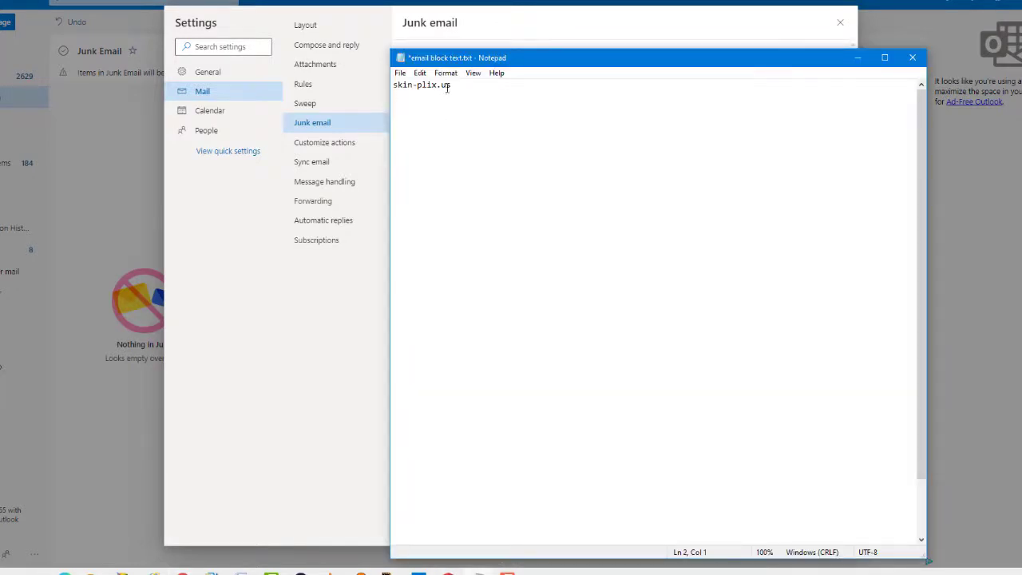
- Cut skin-plix.us from the domain list, then close Notepad without saving
{"action": "left_click_drag", "start_coordinate": [452, 85], "coordinate": [379, 78]}
{"action": "right_click", "coordinate": [395, 81]}
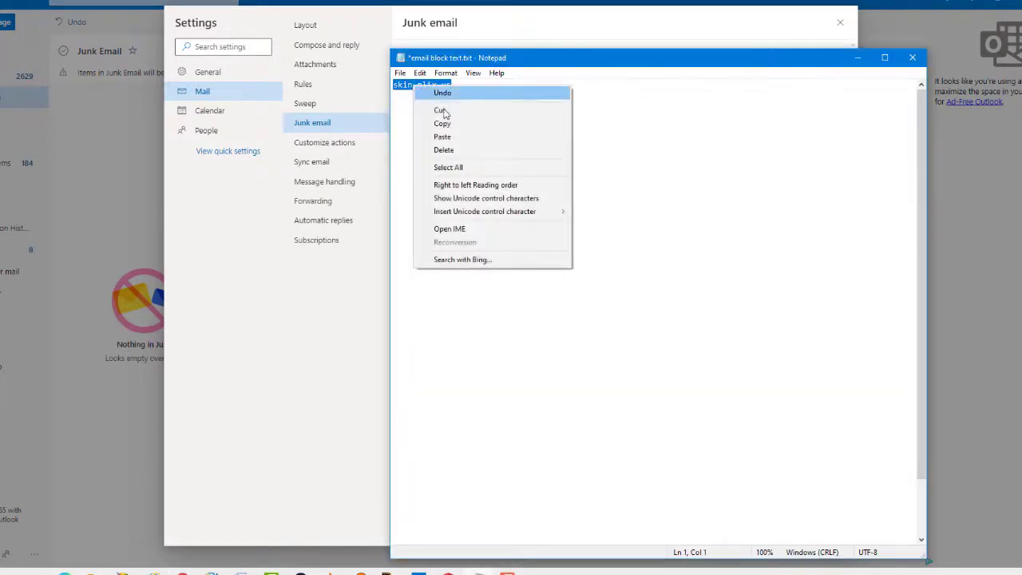
{"action": "left_click", "coordinate": [441, 108]}
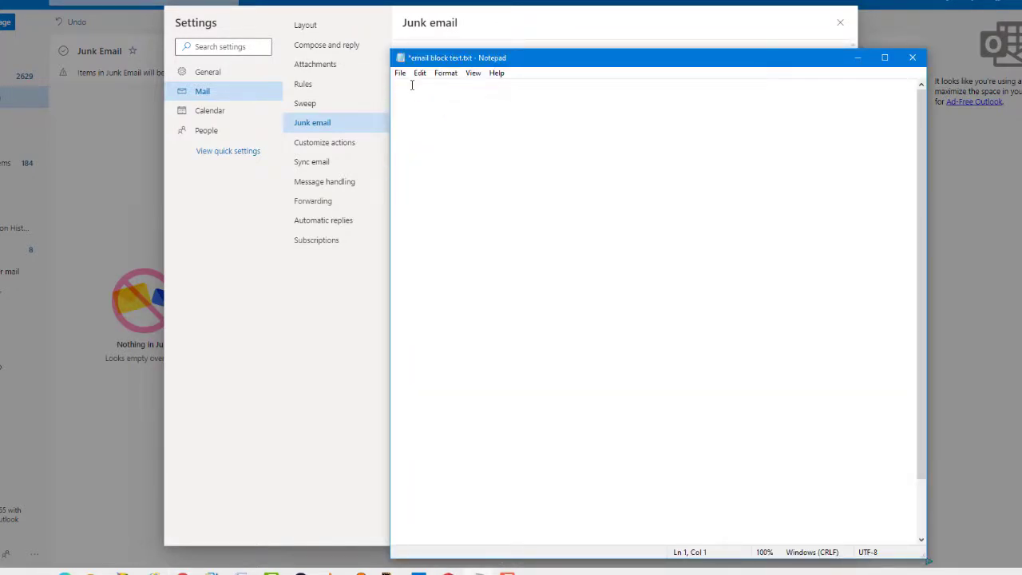
{"action": "left_click", "coordinate": [912, 57]}
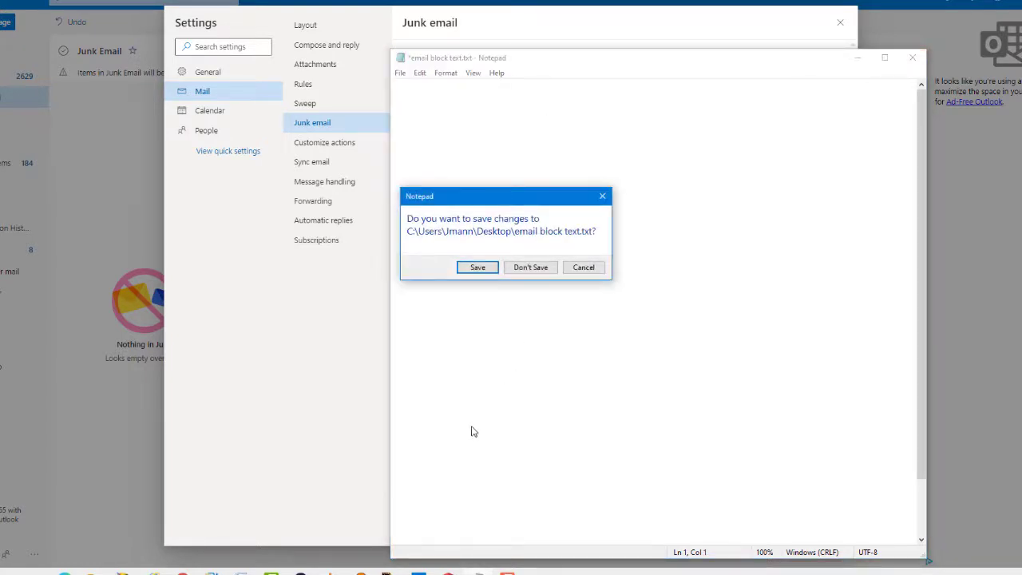
{"action": "left_click", "coordinate": [521, 270]}
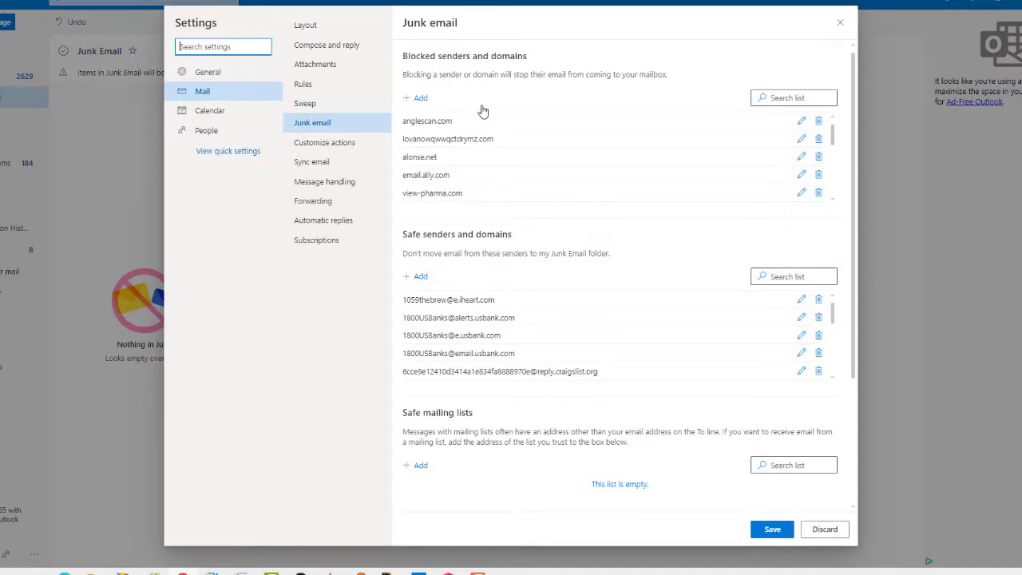
- Add skin-plix.us to the Blocked senders and domains list
{"action": "left_click", "coordinate": [416, 97]}
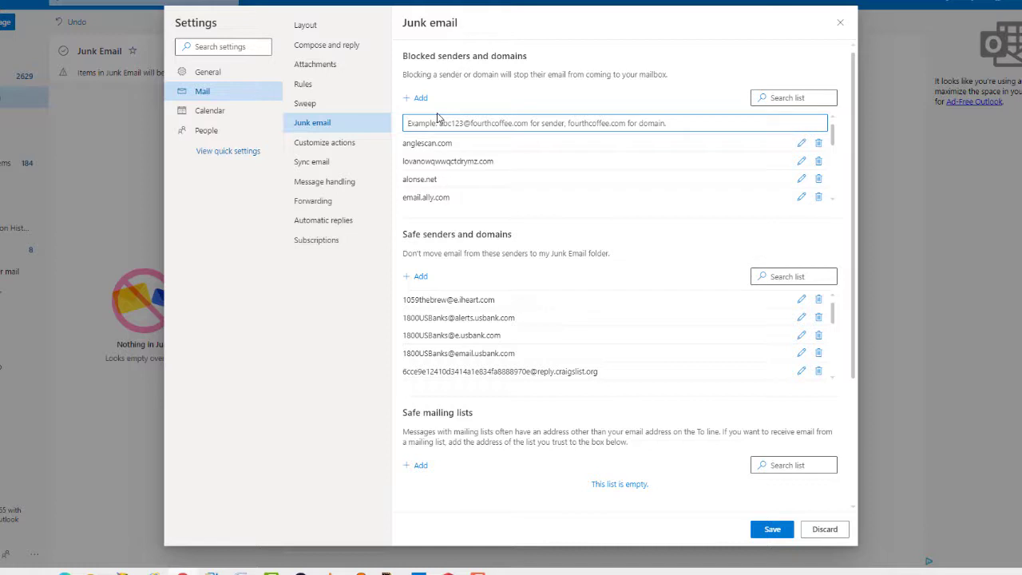
{"action": "key", "text": "ctrl+v"}
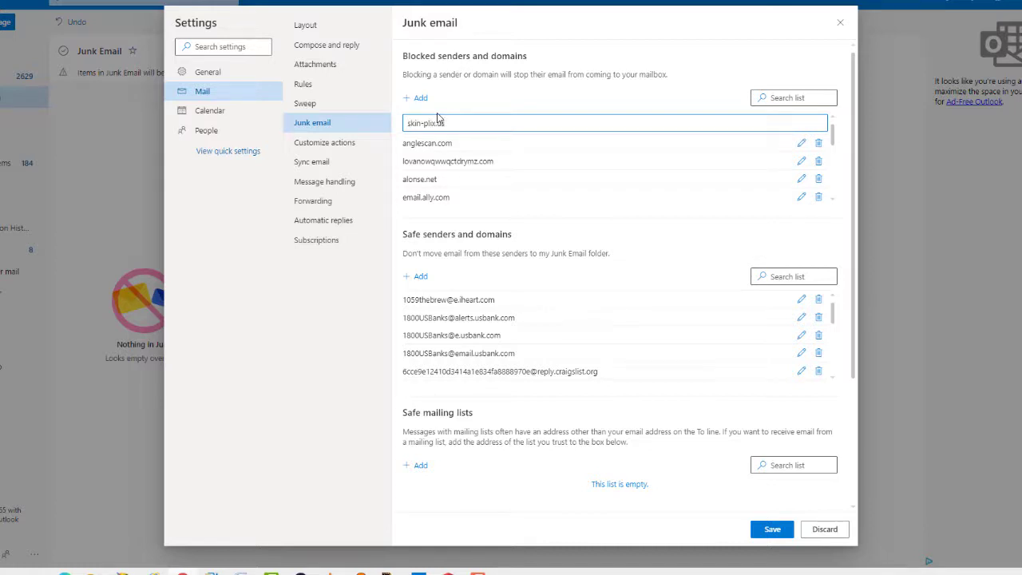
{"action": "key", "text": "Return"}
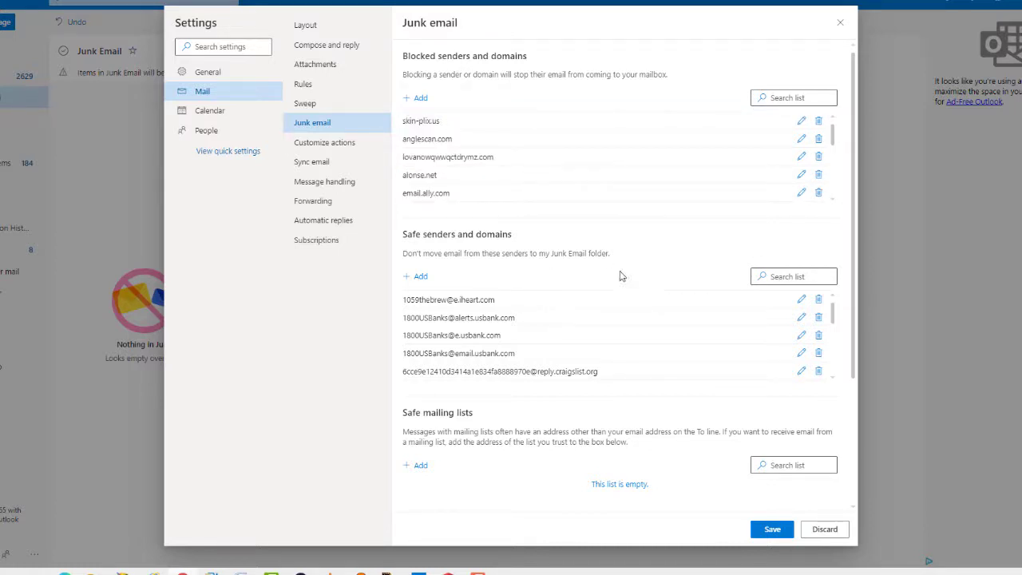
- Save the junk email settings and close Settings
{"action": "scroll", "coordinate": [508, 182], "scroll_direction": "down", "scroll_amount": 3}
{"action": "scroll", "coordinate": [508, 182], "scroll_direction": "up", "scroll_amount": 3}
{"action": "left_click", "coordinate": [771, 530]}
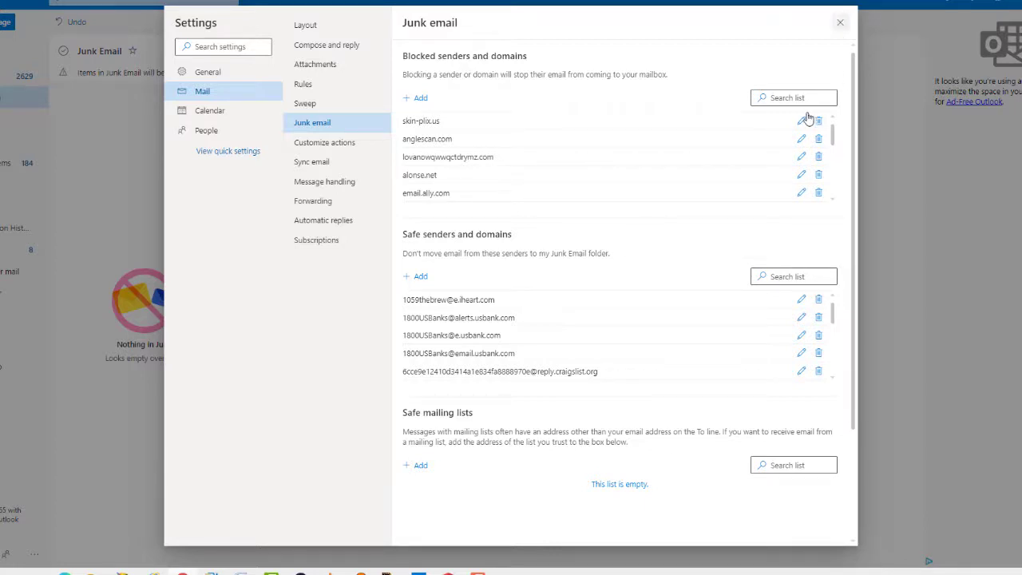
{"action": "key", "text": "Escape"}
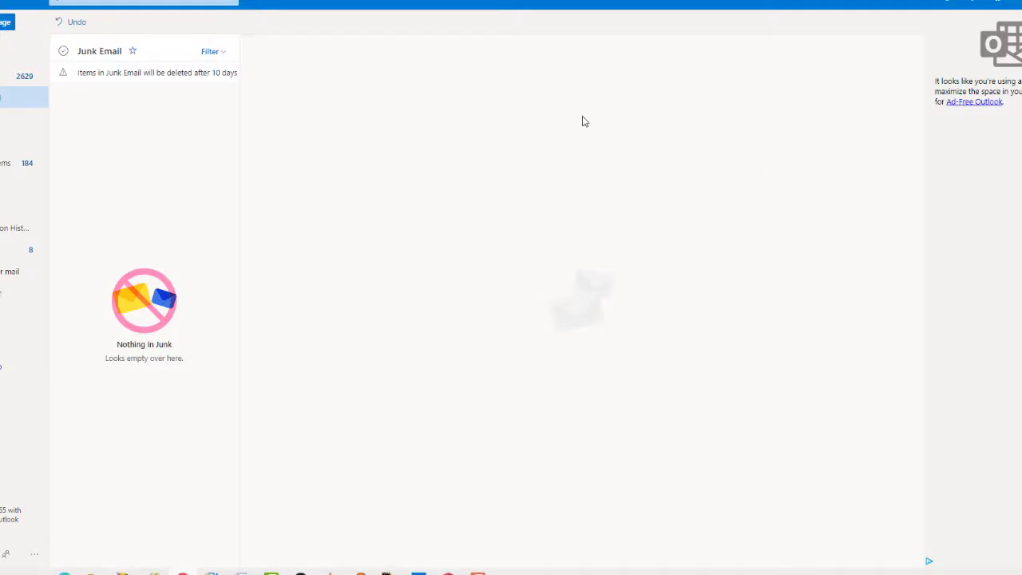